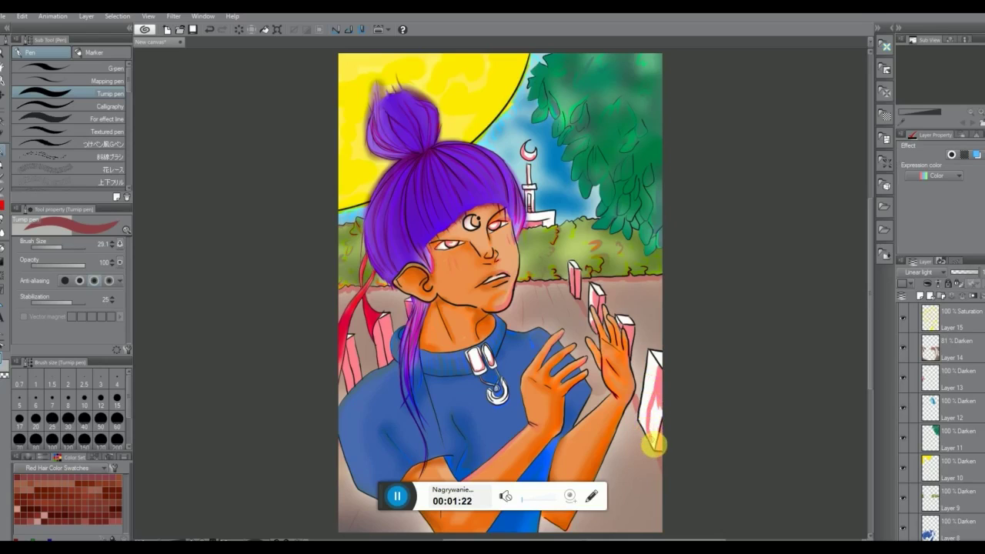
Fill in the pink shading on the large headstone at the image's edge, and add a new layer above Layer 15
mouse_move(655, 446)
mouse_down()
mouse_move(658, 389)
mouse_move(654, 444)
mouse_up()
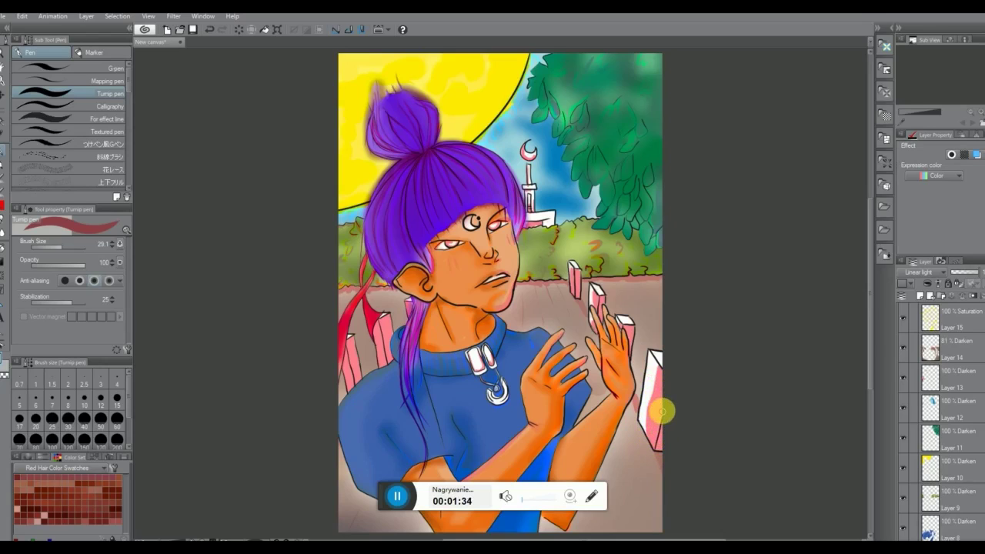
click(970, 323)
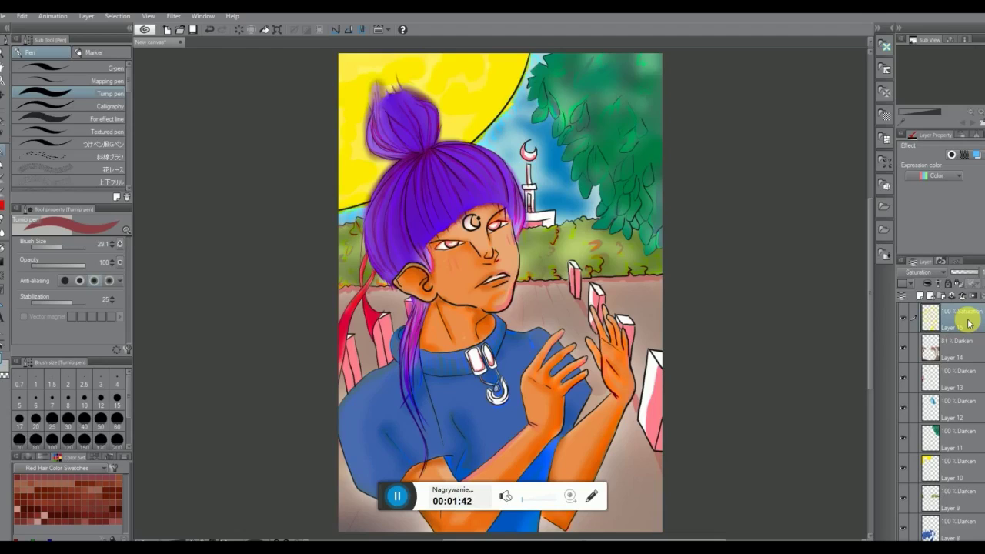
click(921, 296)
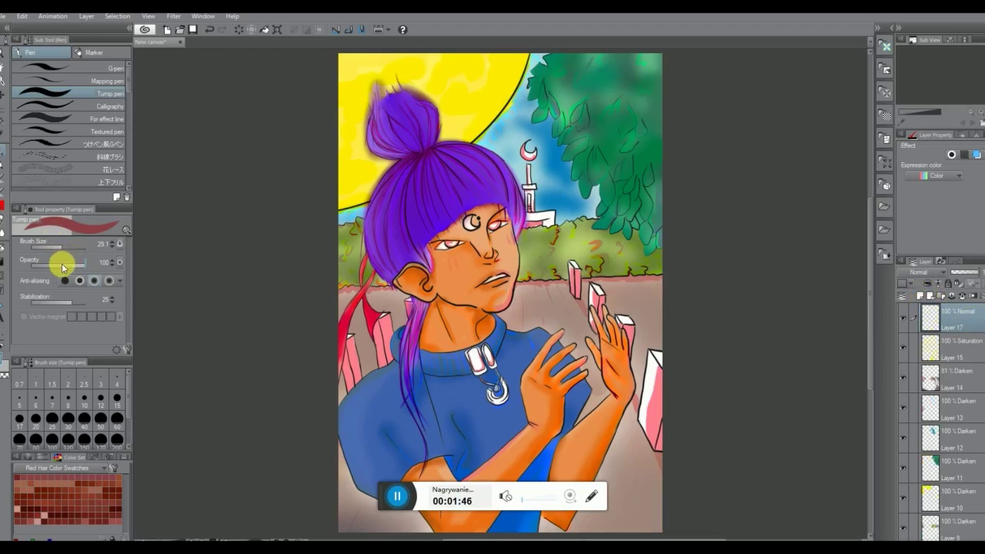
Try the トーン削り用ブラシ2 airbrush on the face and undo the stroke
click(4, 196)
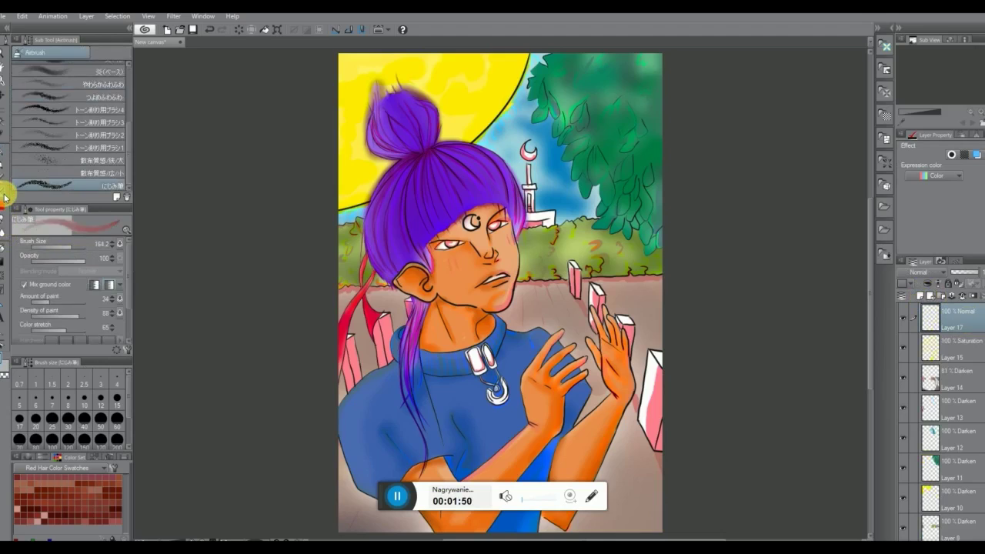
click(99, 161)
click(97, 134)
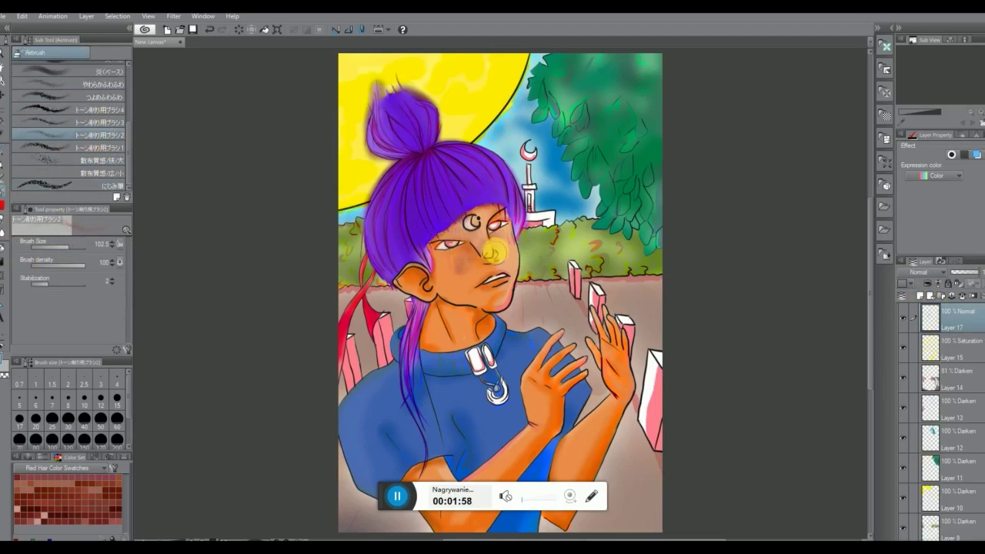
click(208, 29)
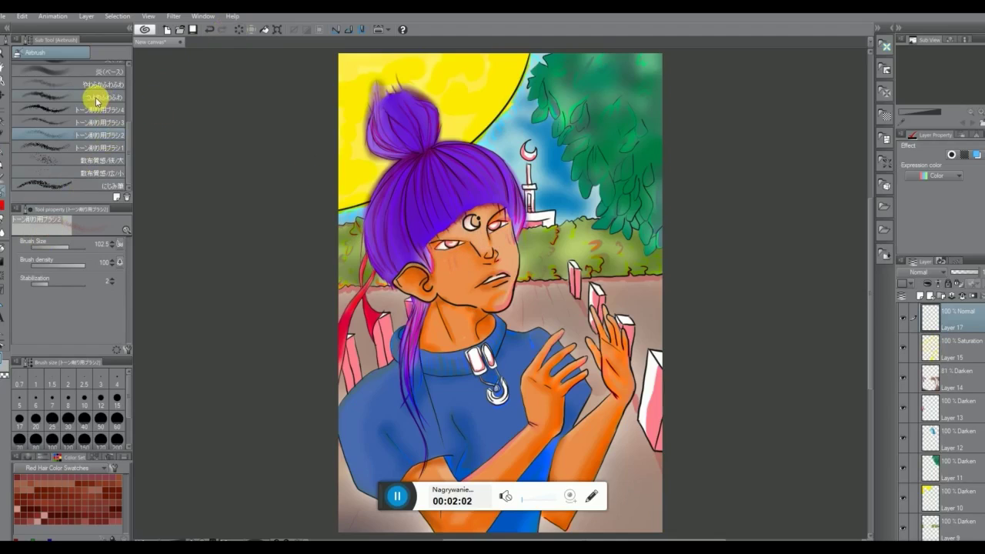
Select the Soft airbrush and pick purple from the 64色カラーセット color set
scroll(126, 109, up, 5)
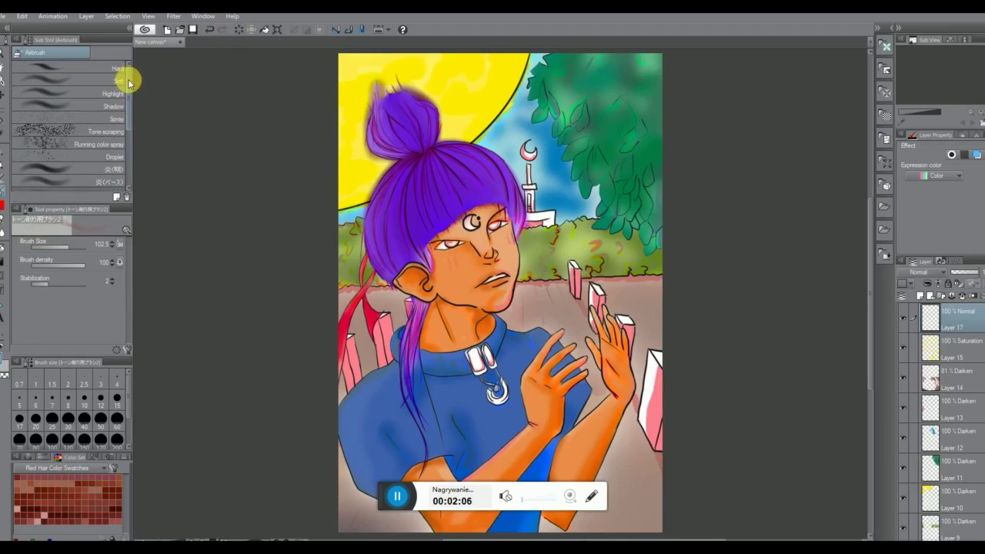
click(108, 80)
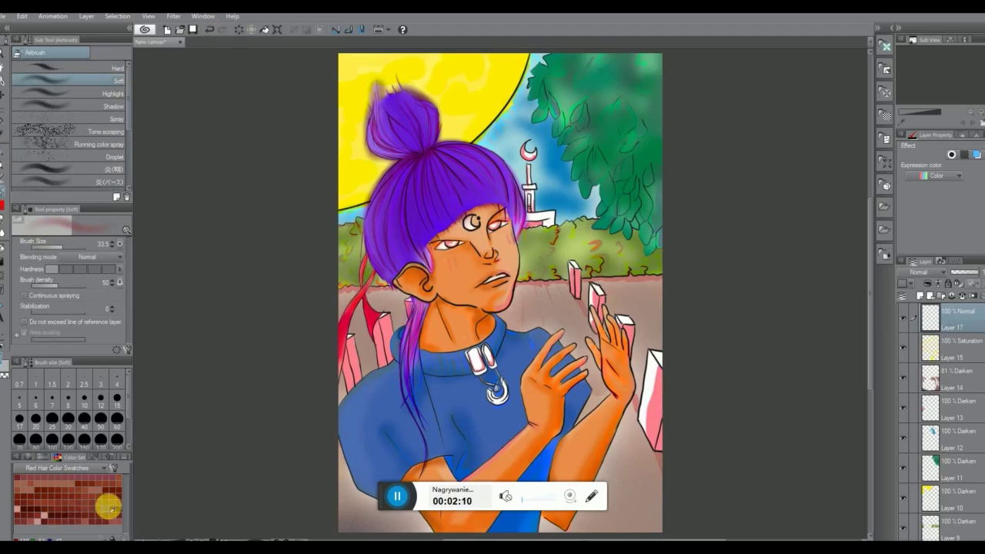
click(103, 468)
click(141, 282)
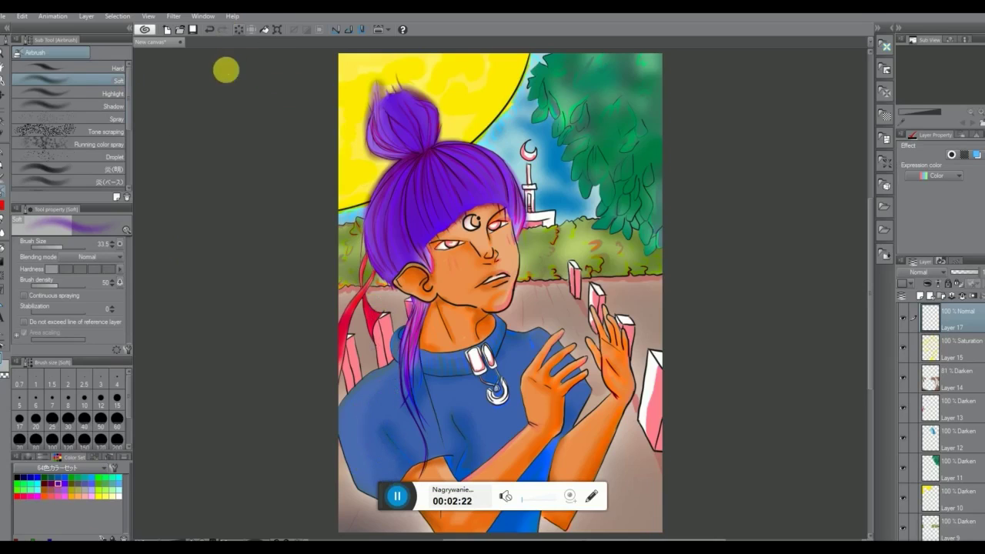
Try the Hard airbrush in purple on the shirt sleeve and undo the strokes
click(108, 70)
drag(392, 387, 348, 500)
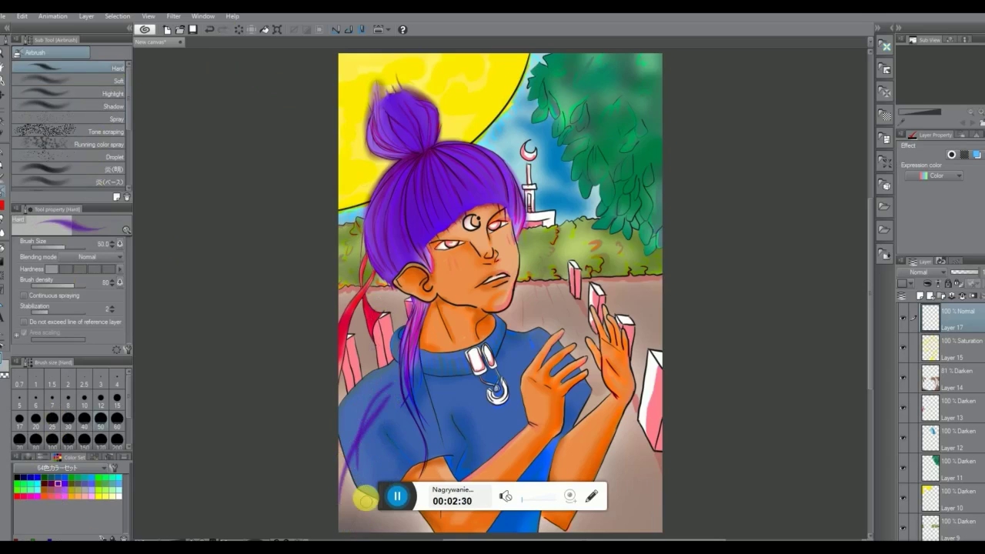
click(210, 30)
Try the Tone scraping airbrush in purple on the shirt sleeve and undo the stroke
click(100, 132)
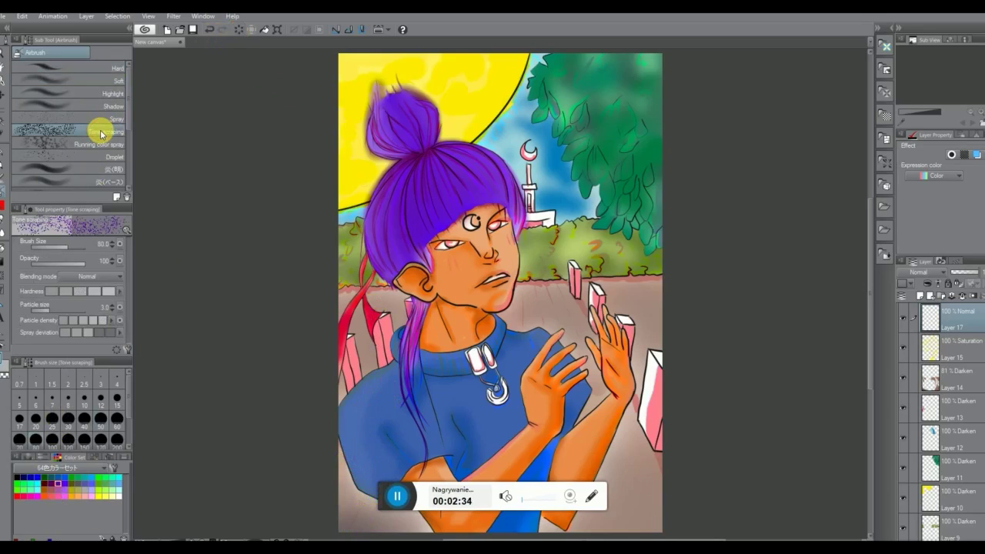
drag(390, 389, 378, 470)
click(210, 29)
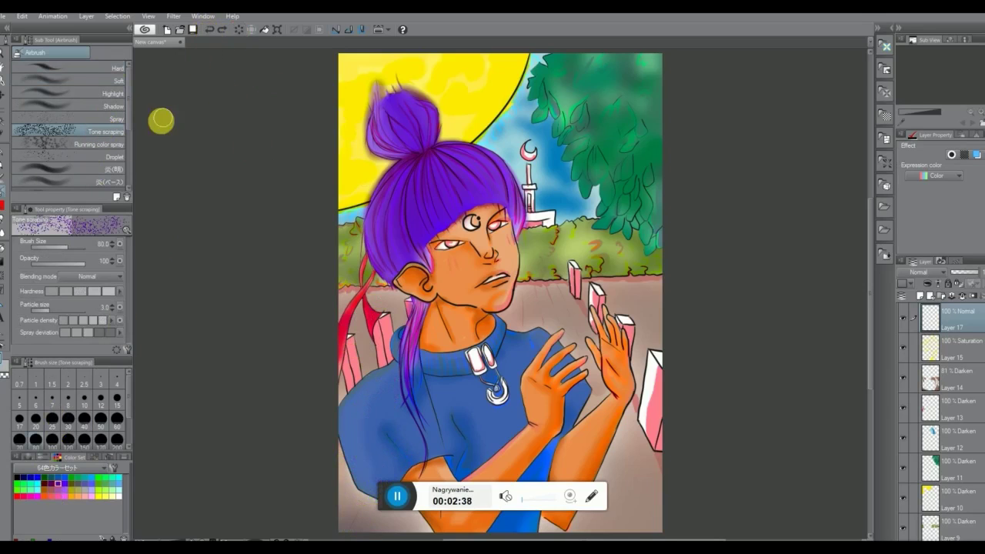
Test the Tone scraping airbrush at different brush sizes on the sleeve and remove the test stroke
click(60, 247)
drag(60, 247, 55, 247)
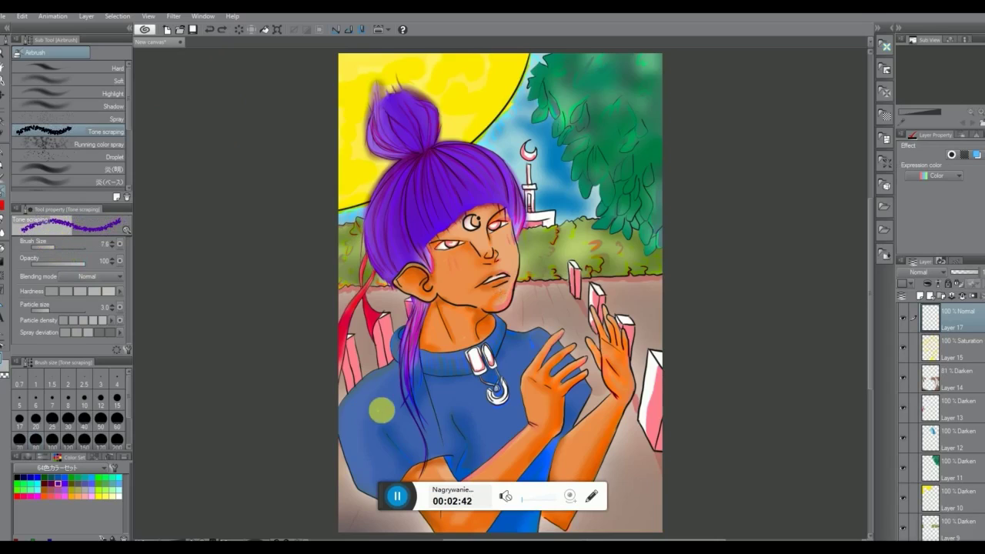
click(60, 247)
mouse_move(374, 434)
mouse_down()
mouse_move(378, 422)
mouse_move(405, 465)
mouse_up()
click(239, 31)
Test the Running color spray airbrush on the shirt sleeve and set its brush size to 47
click(110, 144)
mouse_move(389, 431)
mouse_down()
mouse_move(398, 455)
mouse_move(418, 438)
mouse_up()
click(62, 247)
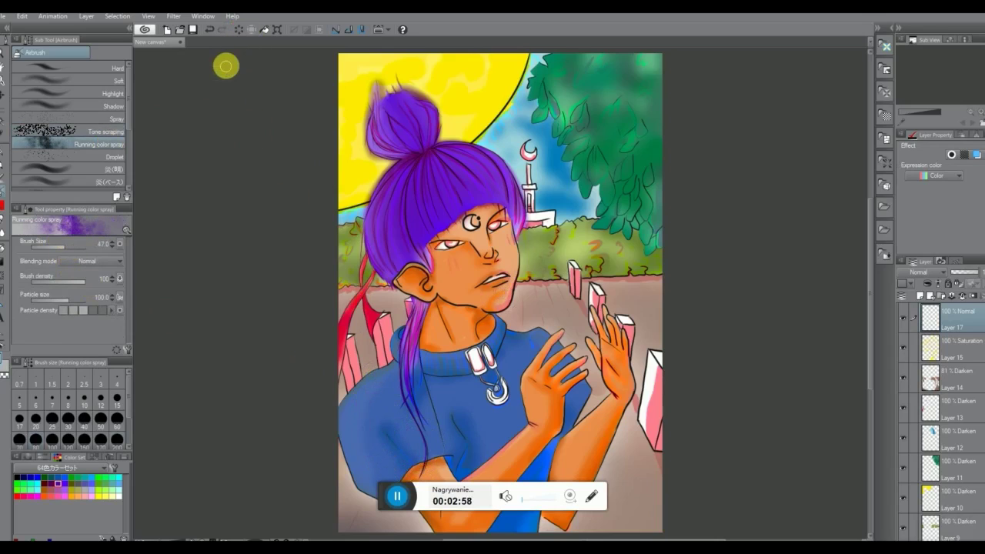
Try several blending modes for the Running color spray brush, including Color burn and Lighter color
click(112, 263)
click(99, 302)
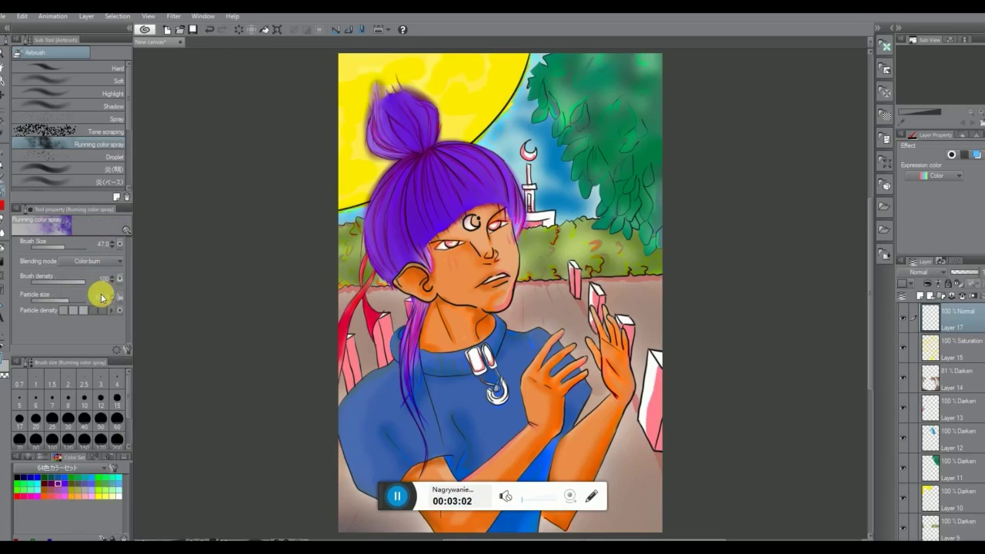
click(91, 262)
click(83, 385)
click(104, 263)
click(83, 323)
click(102, 263)
click(99, 484)
Test the spray brush with the Darken blending mode in purple on the sleeve and undo the stroke
click(100, 267)
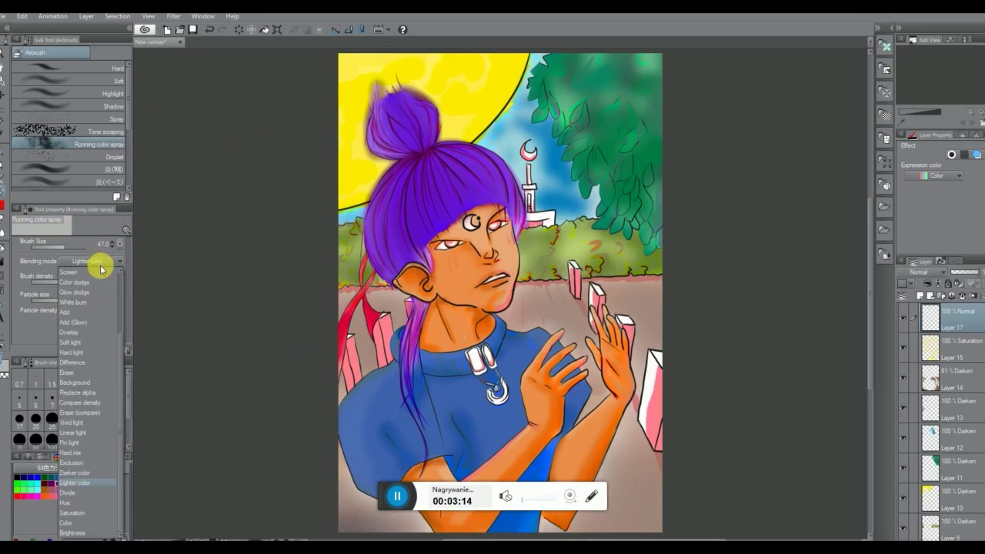
scroll(116, 288, up, 5)
click(92, 286)
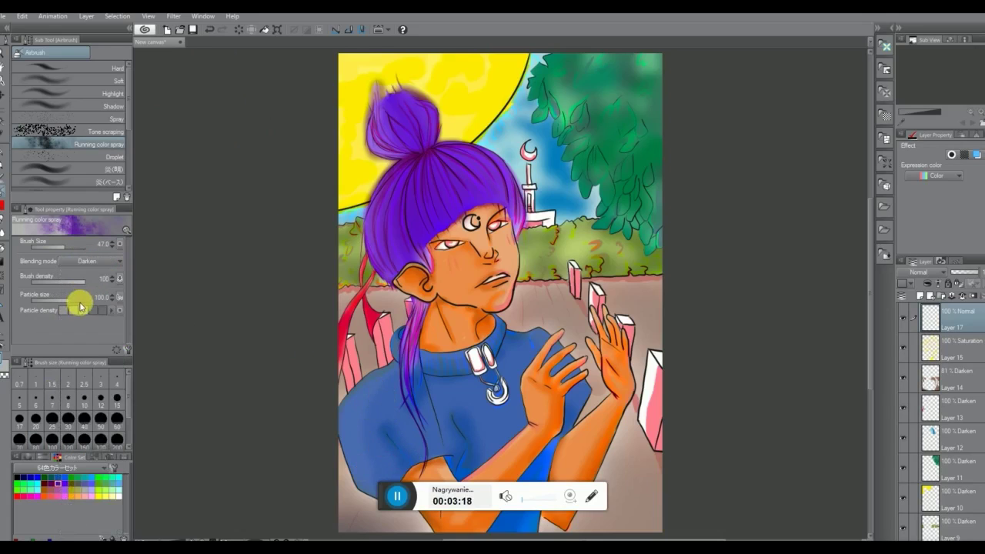
mouse_move(391, 411)
mouse_down()
mouse_move(394, 460)
mouse_move(389, 390)
mouse_up()
click(211, 30)
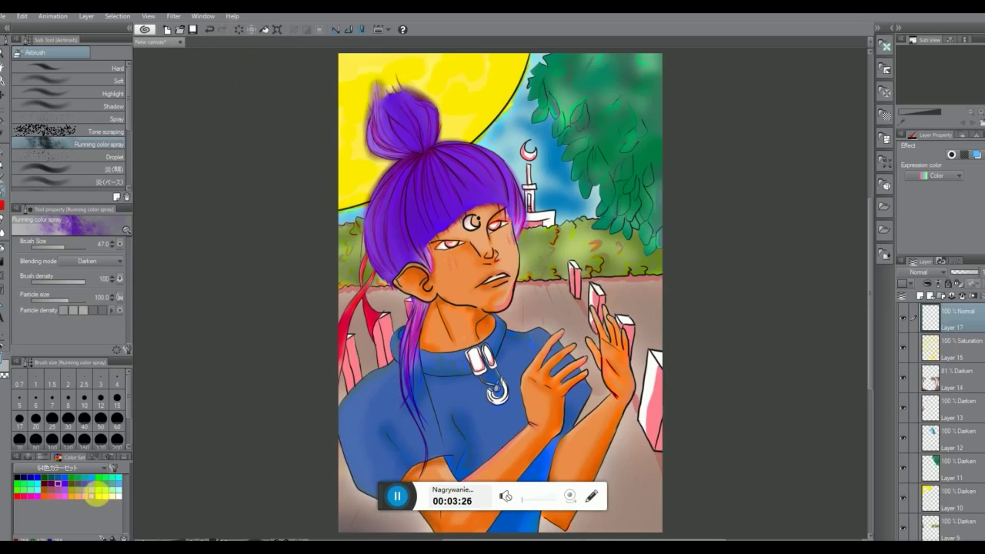
Pick bright green as the drawing color and spray a small test patch on the shirt sleeve
click(98, 478)
drag(356, 418, 380, 455)
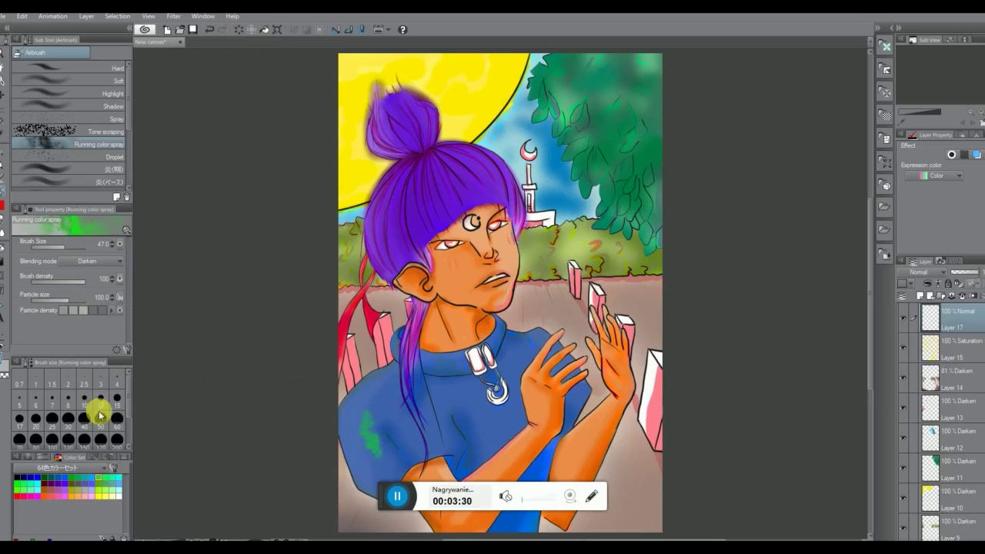
Try Multiply and other blending modes for the green spray brush on the sleeve and remove the test patches
click(87, 261)
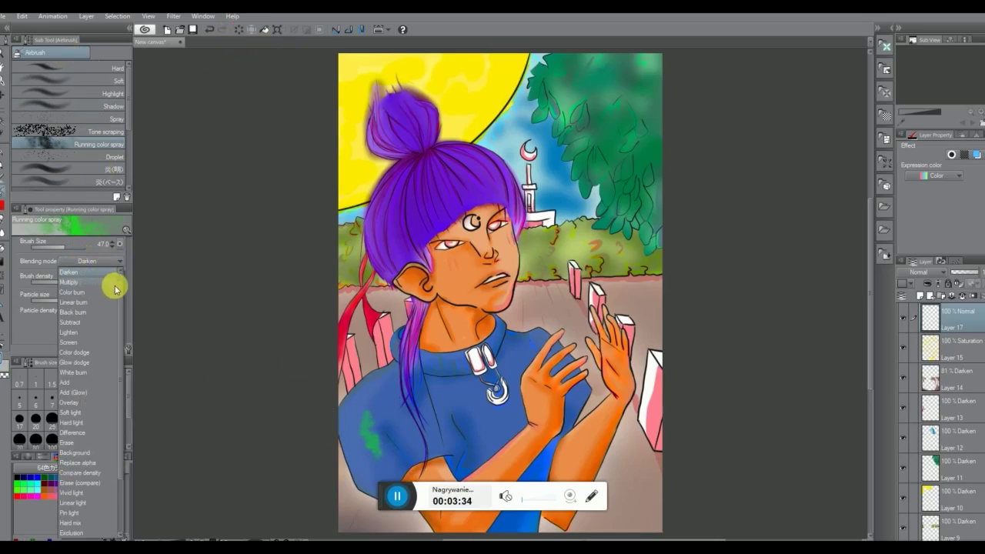
click(110, 279)
click(91, 261)
click(77, 293)
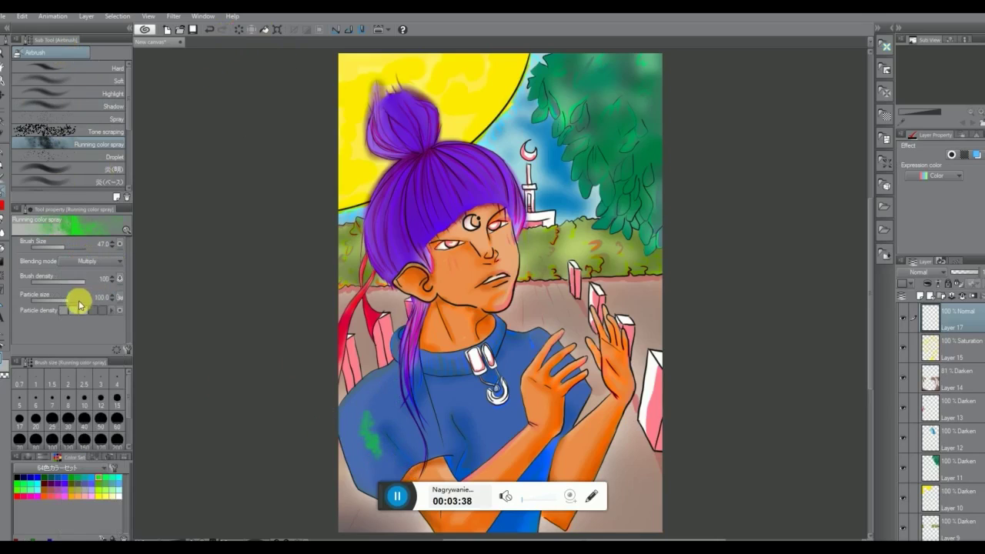
click(113, 266)
click(99, 309)
mouse_move(370, 436)
mouse_down()
mouse_move(383, 436)
mouse_move(389, 455)
mouse_up()
click(239, 29)
Set the spray brush's blending mode to Darken and test green over the collar and pin
click(102, 264)
drag(121, 344, 127, 265)
click(106, 282)
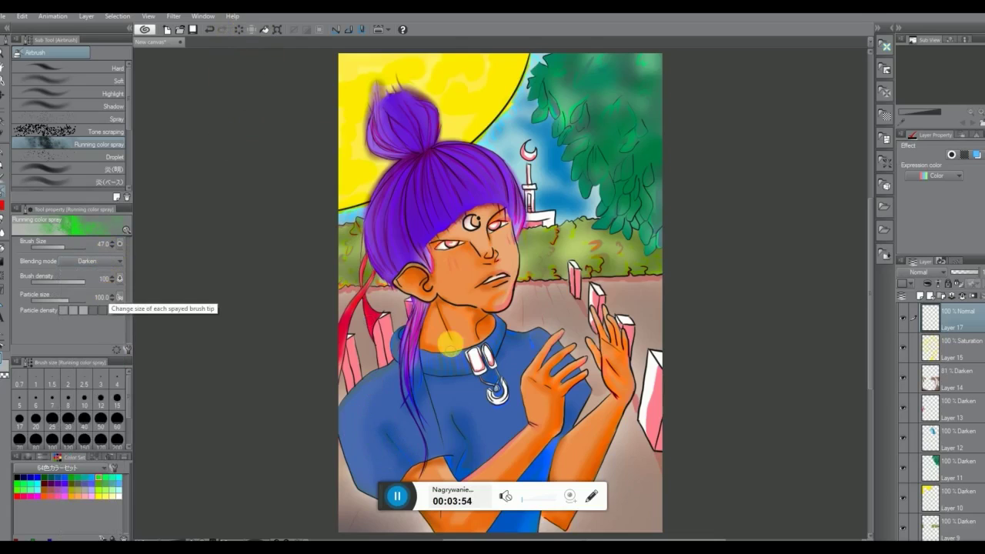
mouse_move(456, 339)
mouse_down()
mouse_move(476, 363)
mouse_move(462, 370)
mouse_up()
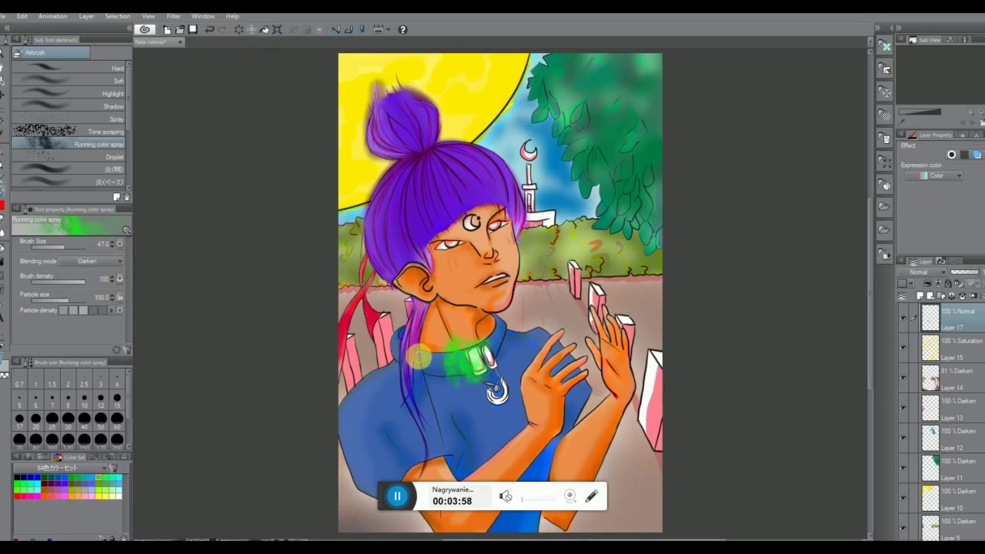
Set the spray brush's blending mode to Normal and undo the green patch on the collar
click(92, 262)
scroll(115, 292, up, 2)
click(117, 270)
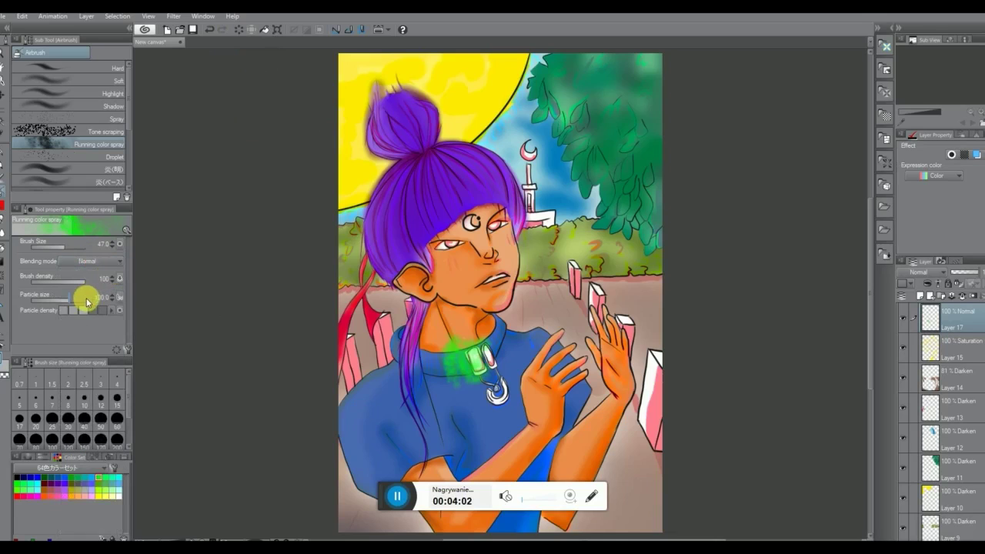
click(210, 29)
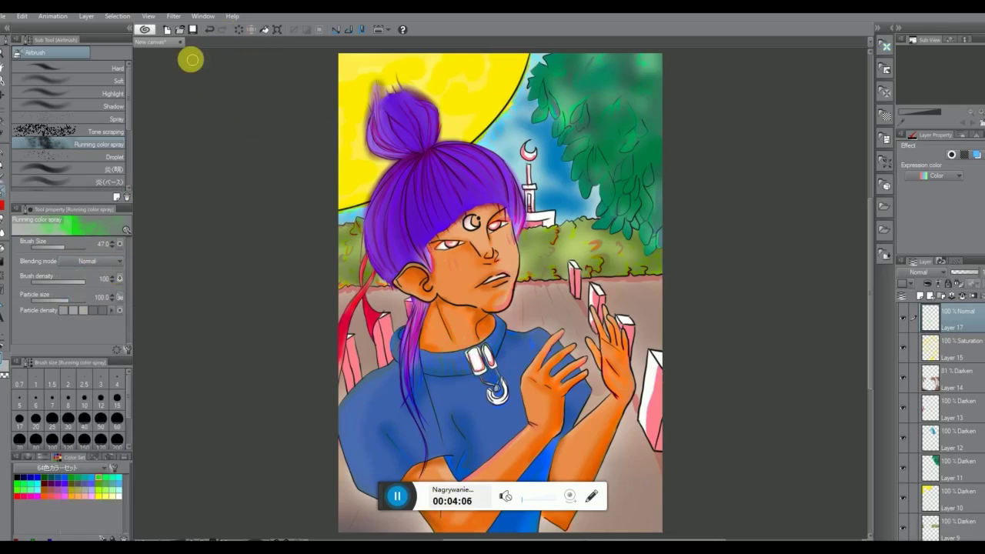
Set Layer 17's blending mode to Darken, testing it with a green spray on the shirt front that is undone
click(938, 274)
click(918, 21)
drag(452, 406, 471, 366)
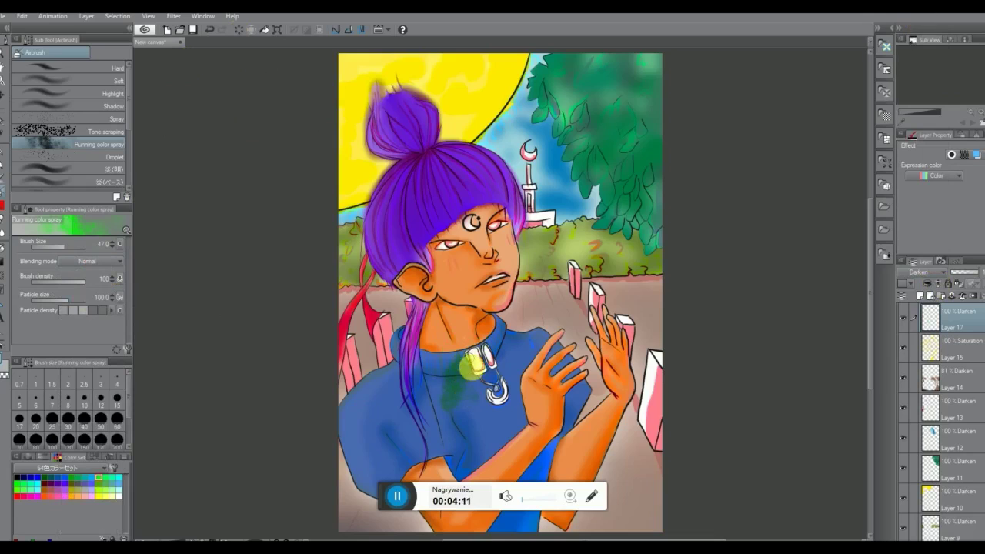
click(238, 29)
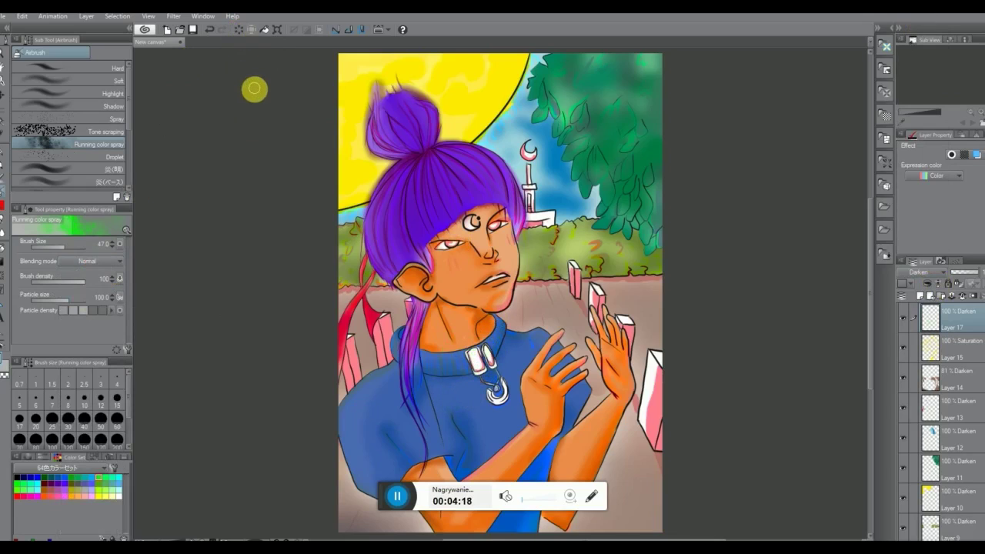
Turn on the blue layer color effect for Layer 17 and spray shading over the skin and headstones
key(ctrl+b)
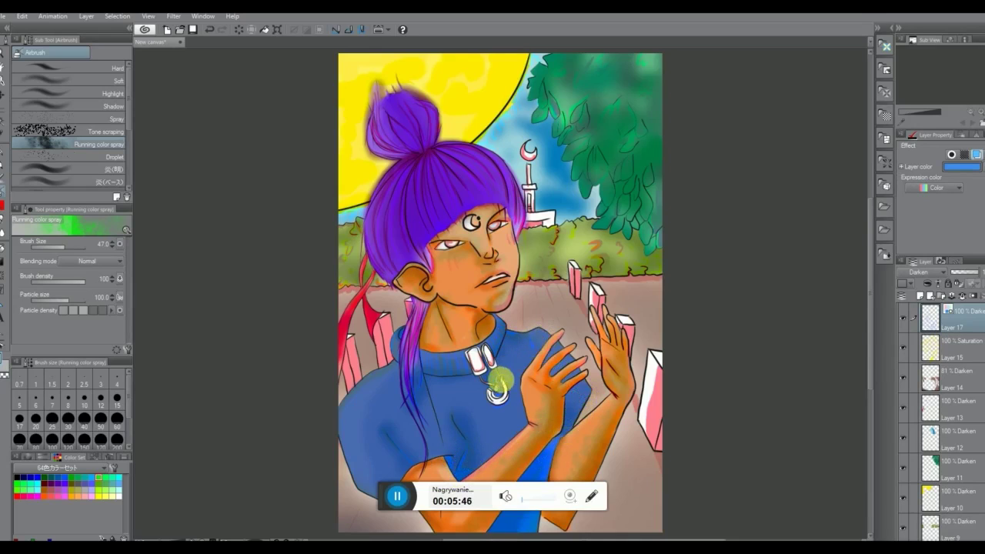
click(548, 244)
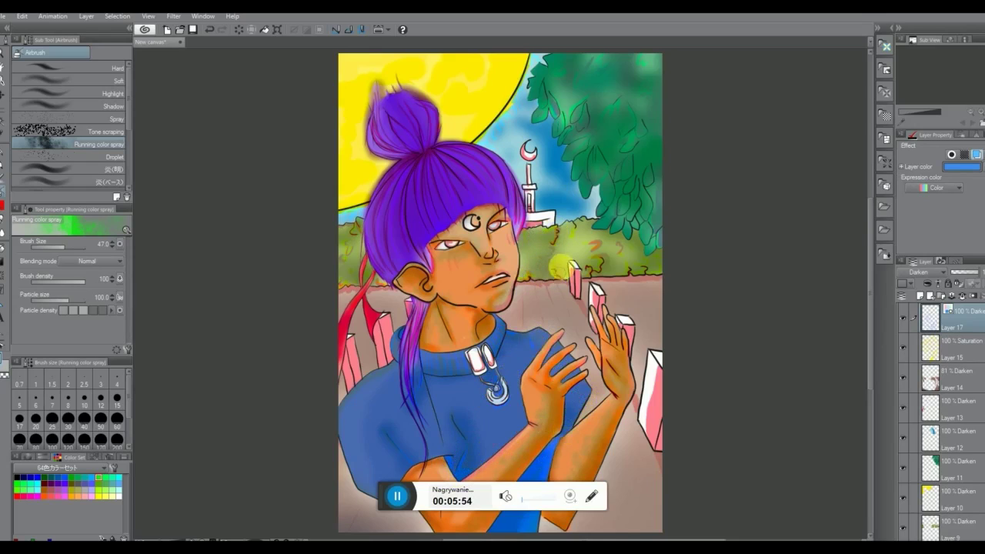
mouse_move(666, 375)
mouse_down()
mouse_move(653, 354)
mouse_move(663, 422)
mouse_up()
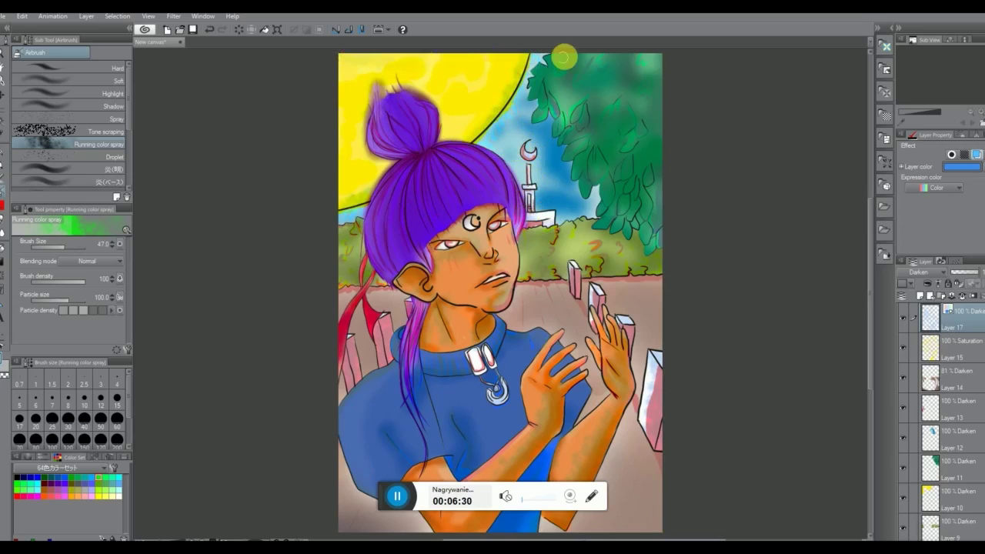
Add a new layer above Layer 17 and select the オイルパステル3 oil paint brush
click(924, 299)
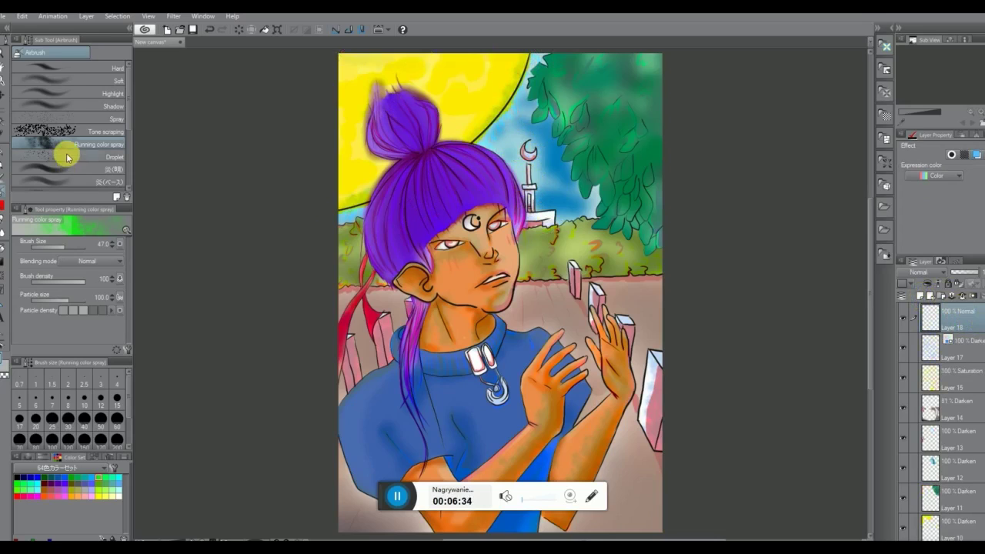
click(7, 180)
scroll(128, 97, down, 3)
click(60, 52)
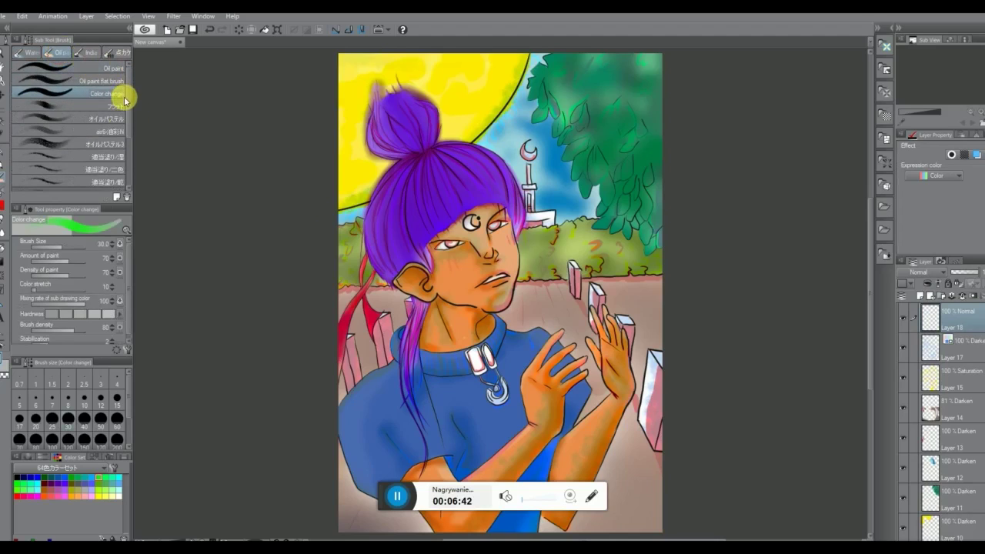
click(101, 144)
Switch the color set to DarkGrayish and pick its dark reddish-brown swatch
click(87, 467)
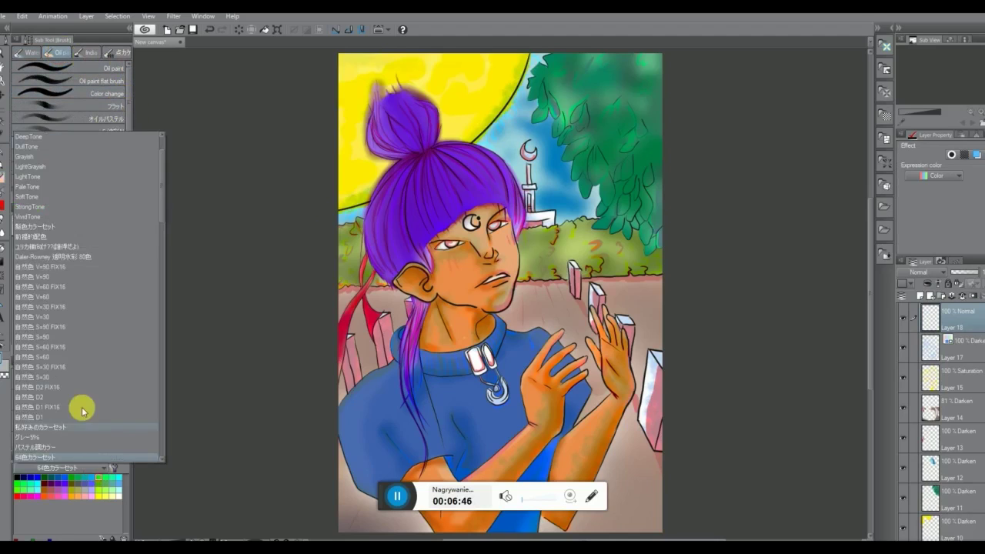
click(67, 217)
click(77, 468)
click(96, 167)
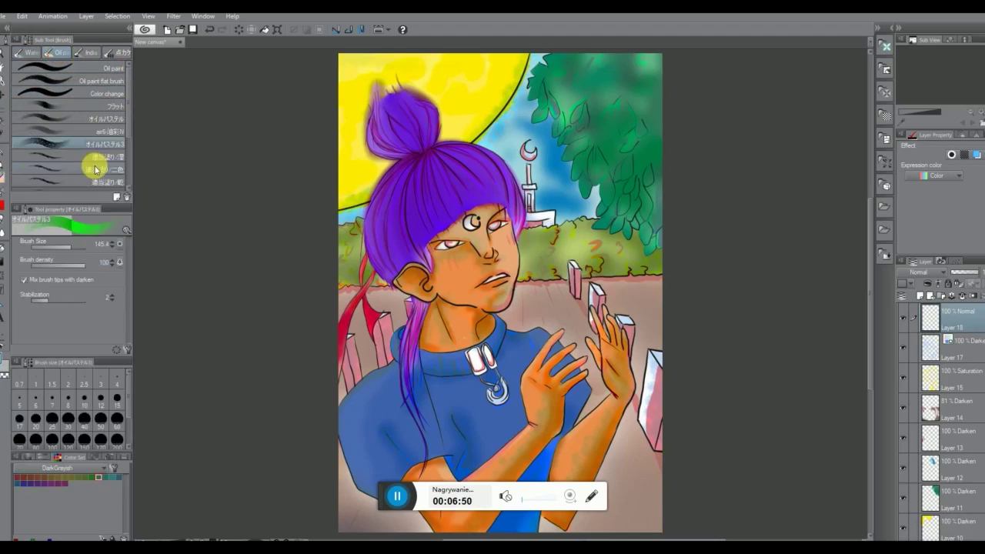
click(24, 476)
Set the blending mode of Layer 18 to Multiply
click(930, 271)
click(926, 32)
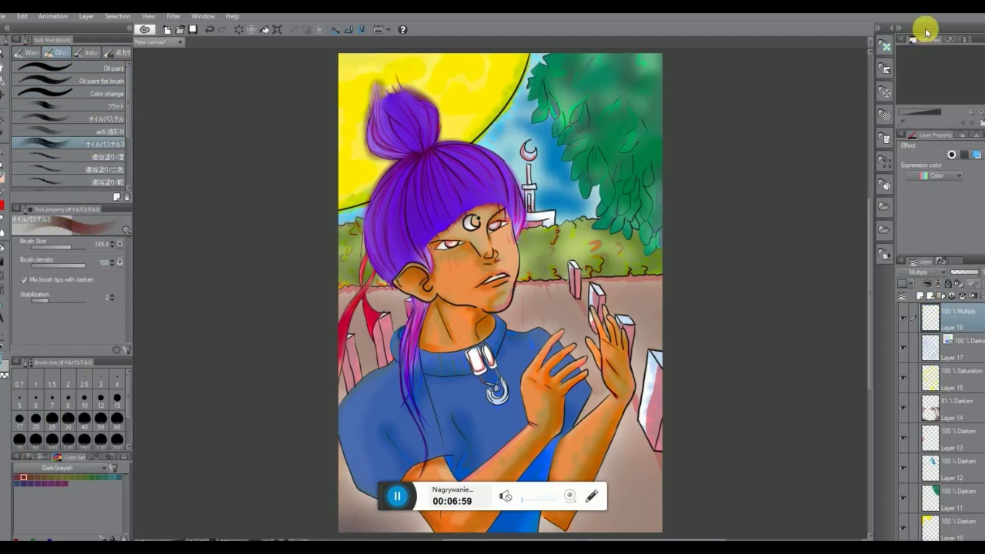
Try to darken the character's lips with the オイルパステル3 brush at size 8.3 and stabilization 5
click(62, 247)
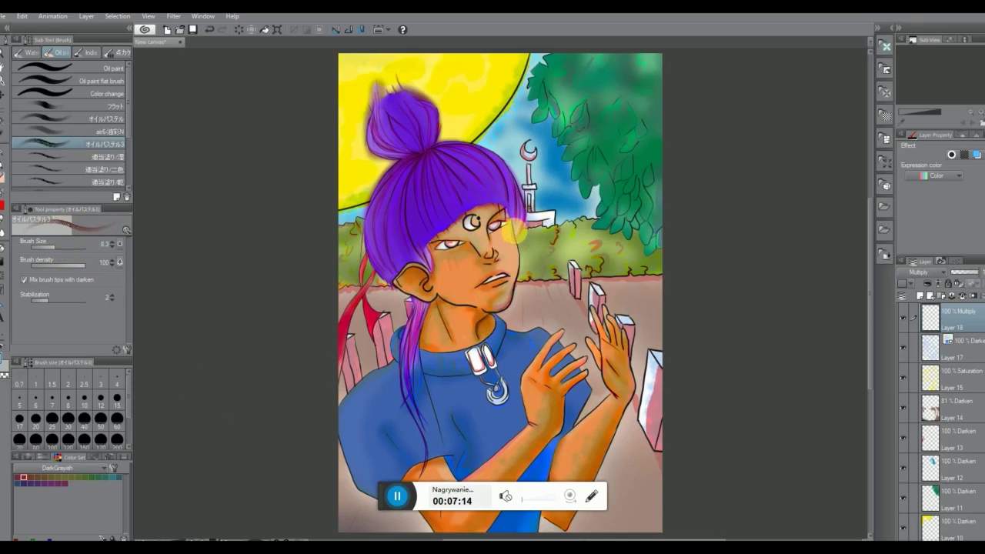
mouse_move(514, 236)
mouse_down()
mouse_move(508, 289)
mouse_move(492, 287)
mouse_up()
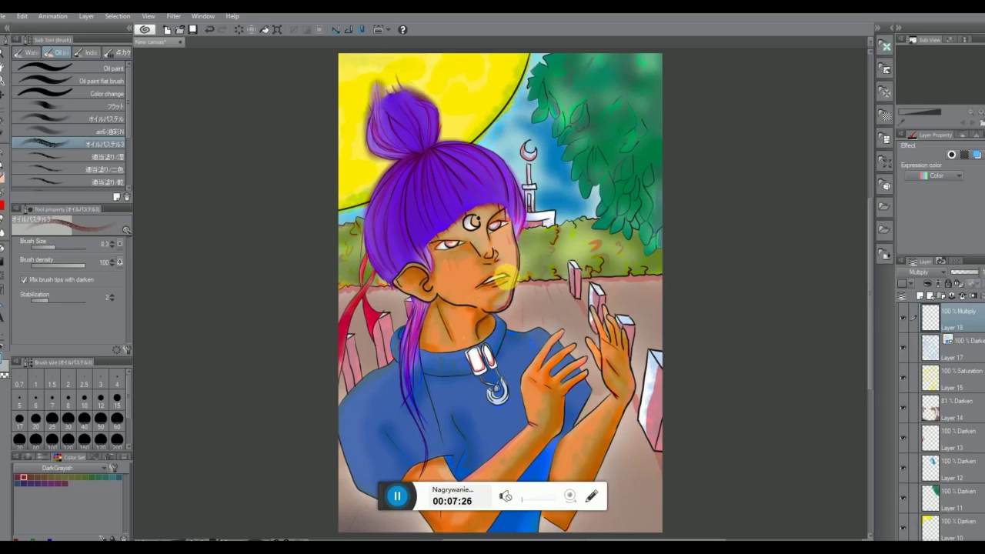
click(209, 30)
drag(47, 300, 55, 300)
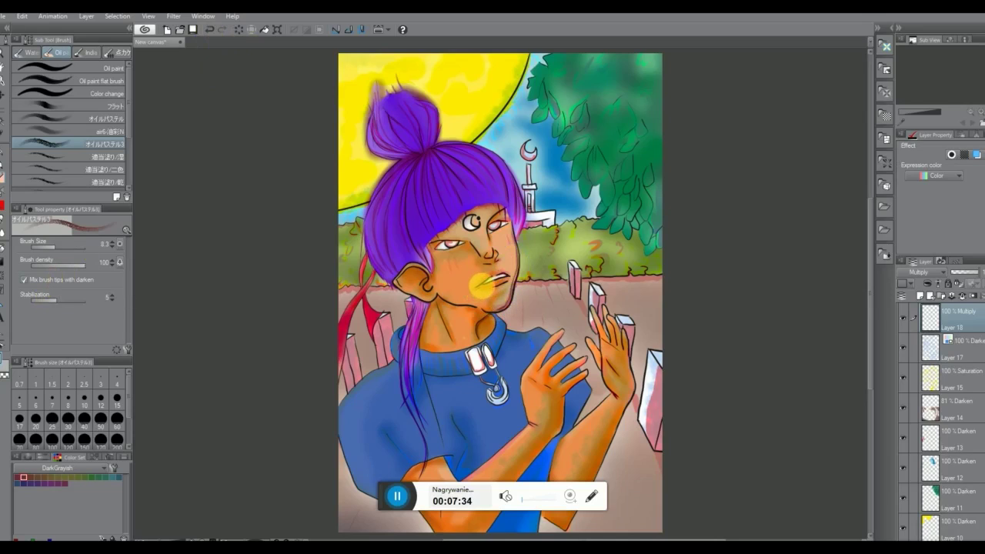
drag(502, 276, 479, 281)
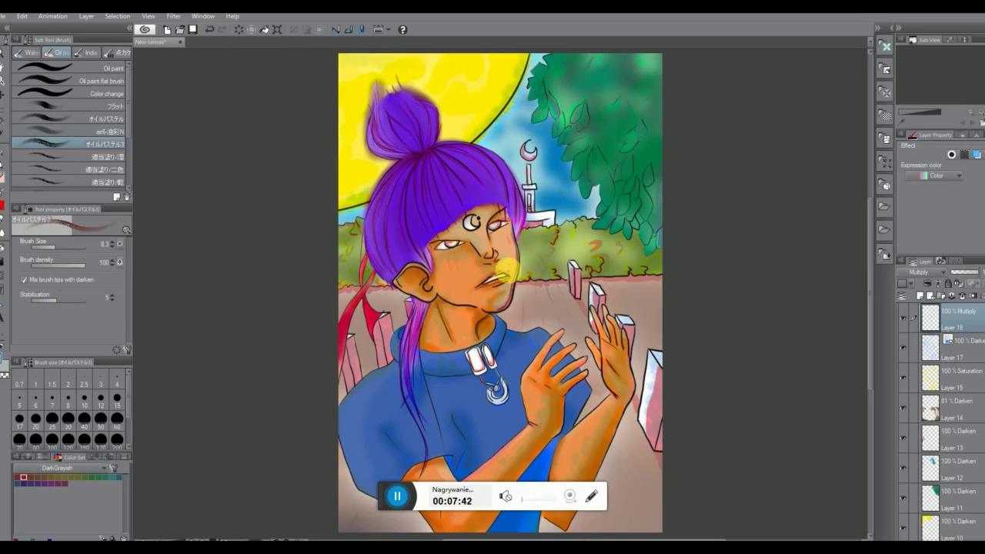
scroll(395, 284, down, 2)
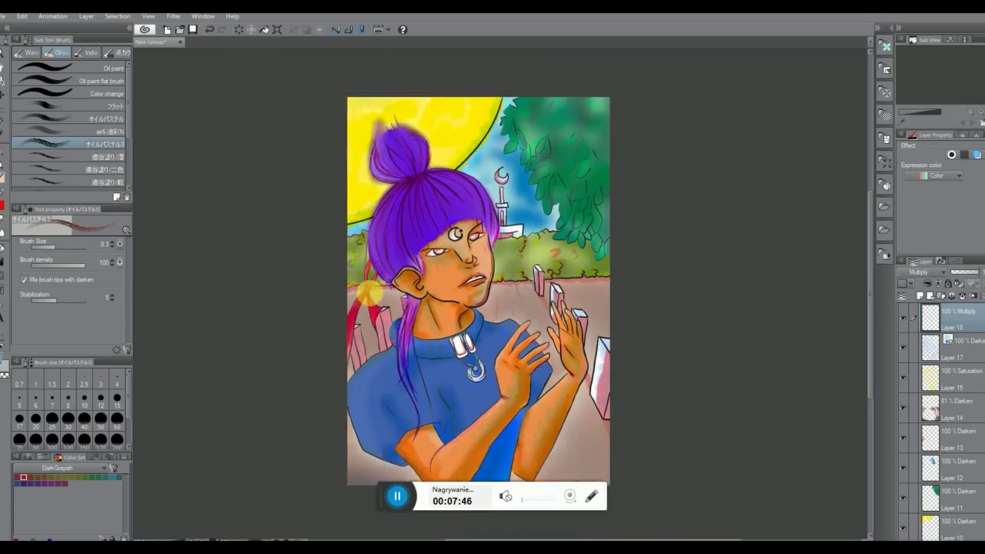
scroll(369, 280, up, 9)
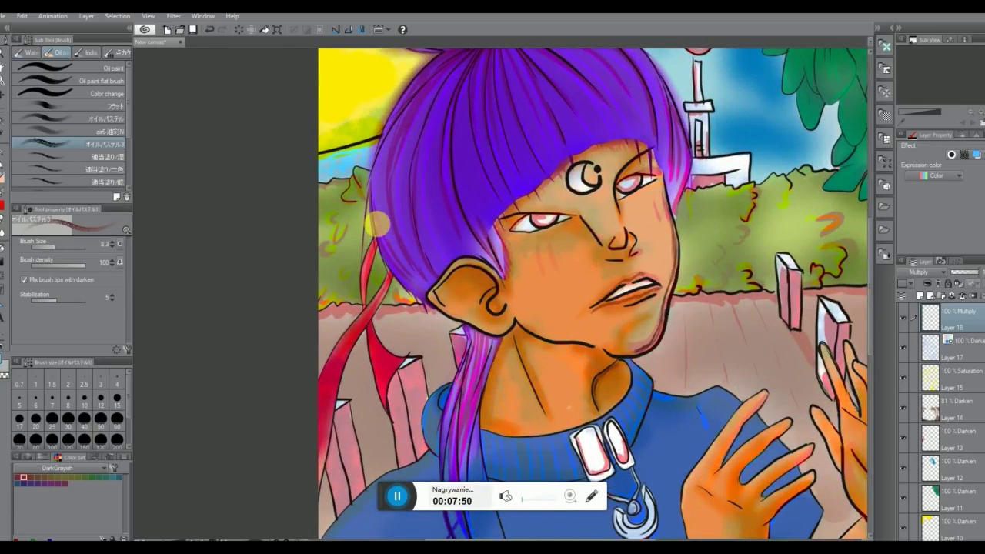
mouse_move(631, 302)
mouse_down()
mouse_move(606, 304)
mouse_move(650, 281)
mouse_move(599, 302)
mouse_up()
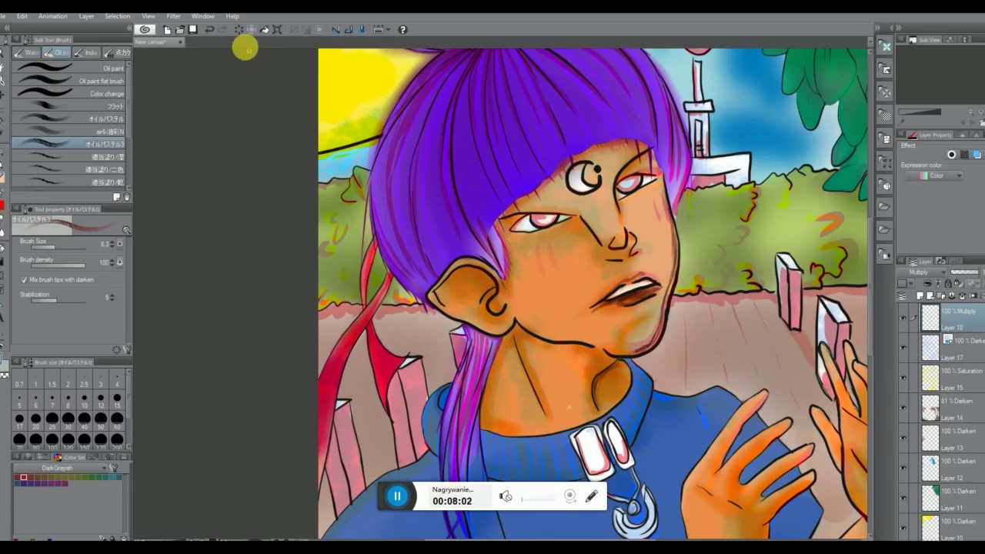
click(239, 30)
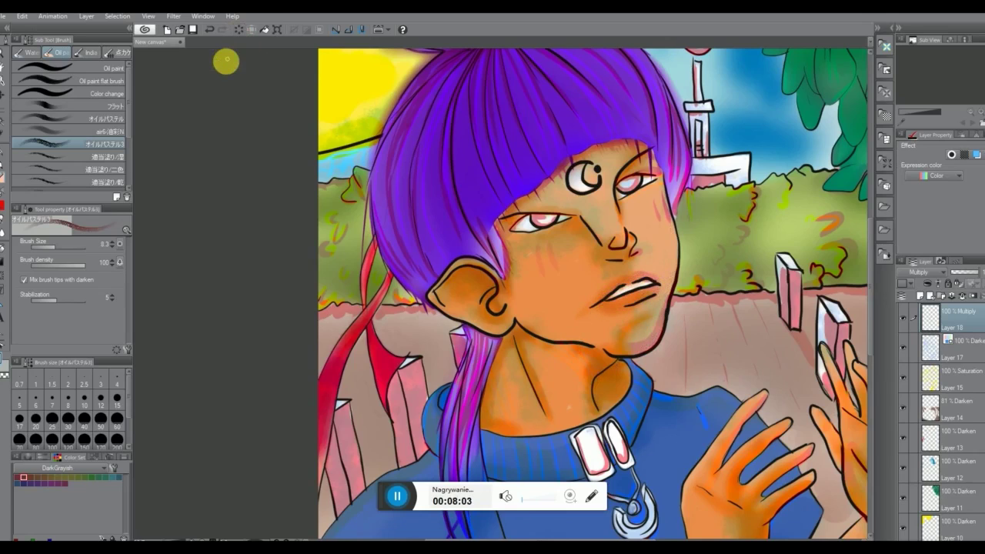
Shade the lips on Layer 18 with the 油彩N oil paint brush at size 13.5
click(107, 132)
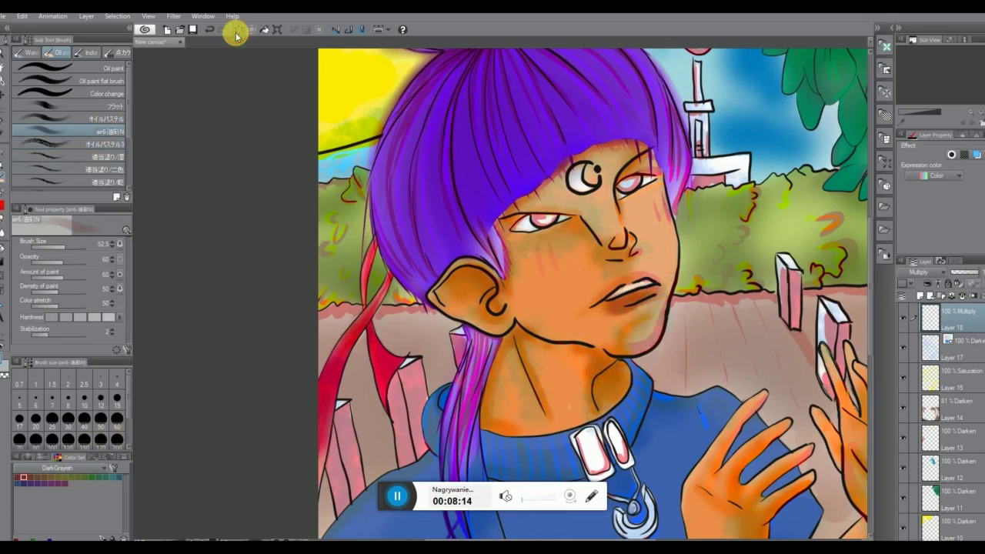
click(65, 248)
drag(65, 248, 58, 244)
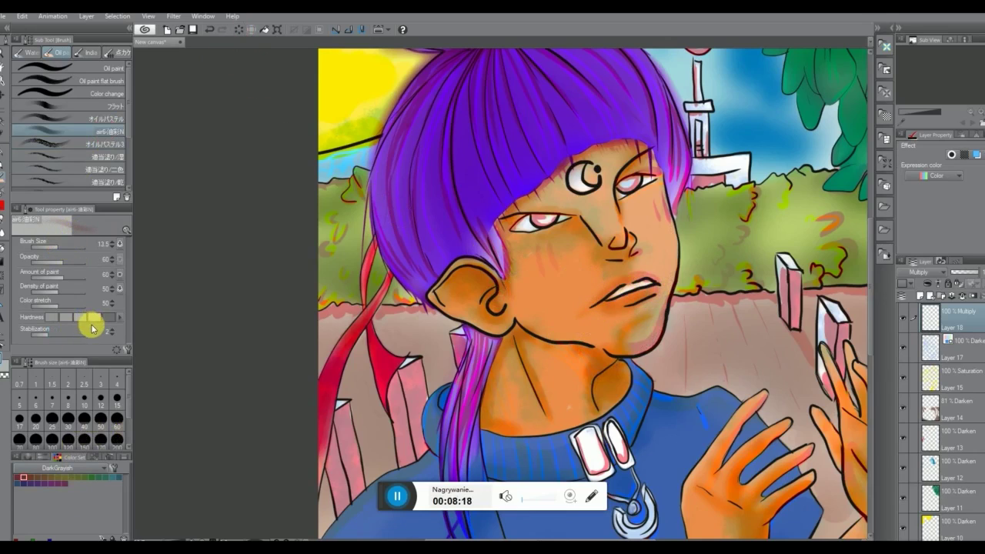
mouse_move(613, 304)
mouse_down()
mouse_move(660, 285)
mouse_move(588, 309)
mouse_move(666, 286)
mouse_up()
drag(592, 304, 652, 277)
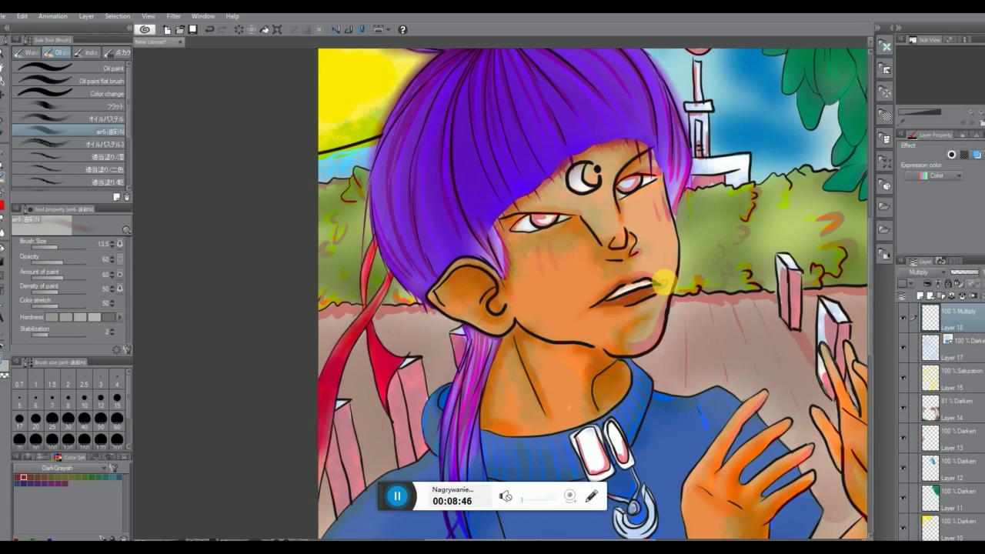
Shade the eyes, nose and forehead mark, the skin along the fringe, and the hair strands beneath the ear
mouse_move(626, 183)
mouse_down()
mouse_move(638, 179)
mouse_move(631, 187)
mouse_up()
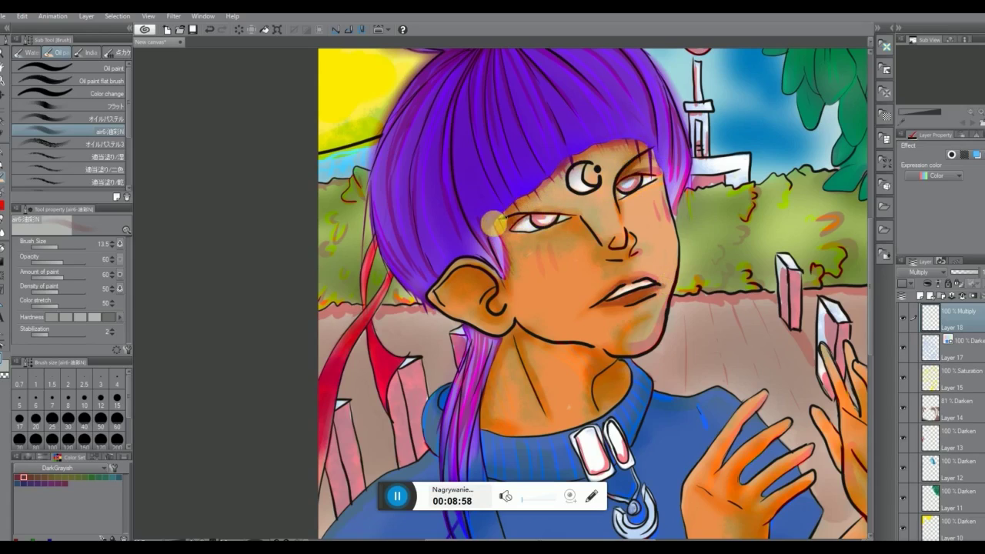
mouse_move(613, 241)
mouse_down()
mouse_move(624, 235)
mouse_move(633, 254)
mouse_up()
mouse_move(606, 191)
mouse_down()
mouse_move(590, 166)
mouse_move(606, 164)
mouse_up()
mouse_move(493, 218)
mouse_down()
mouse_move(606, 145)
mouse_move(657, 153)
mouse_move(661, 170)
mouse_up()
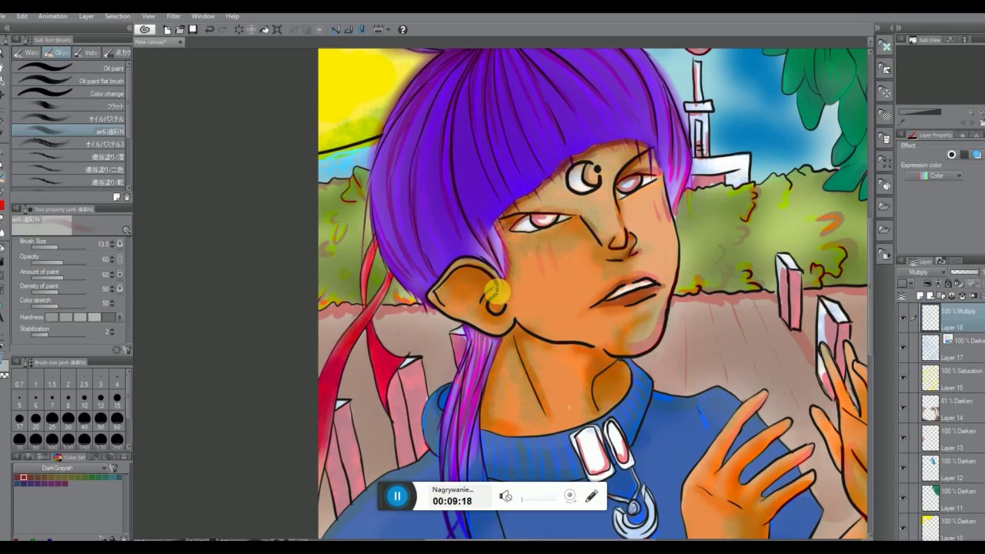
mouse_move(487, 305)
mouse_down()
mouse_move(503, 338)
mouse_move(519, 328)
mouse_move(554, 339)
mouse_move(520, 355)
mouse_move(533, 388)
mouse_move(516, 347)
mouse_move(491, 343)
mouse_move(462, 398)
mouse_move(480, 334)
mouse_move(470, 334)
mouse_move(451, 425)
mouse_up()
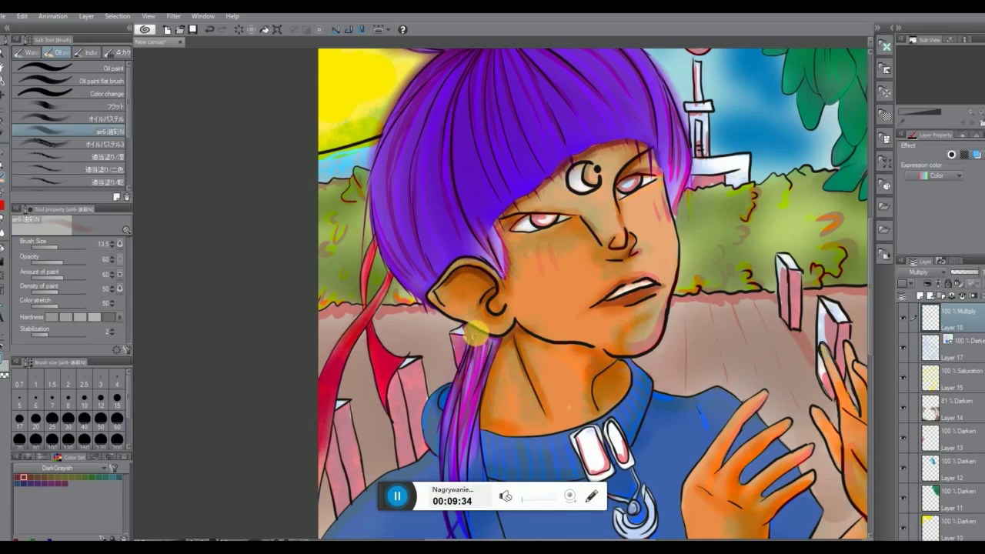
drag(476, 336, 463, 414)
Try the Saturation, Hue and Divide blending modes on Layer 18
click(924, 272)
click(928, 262)
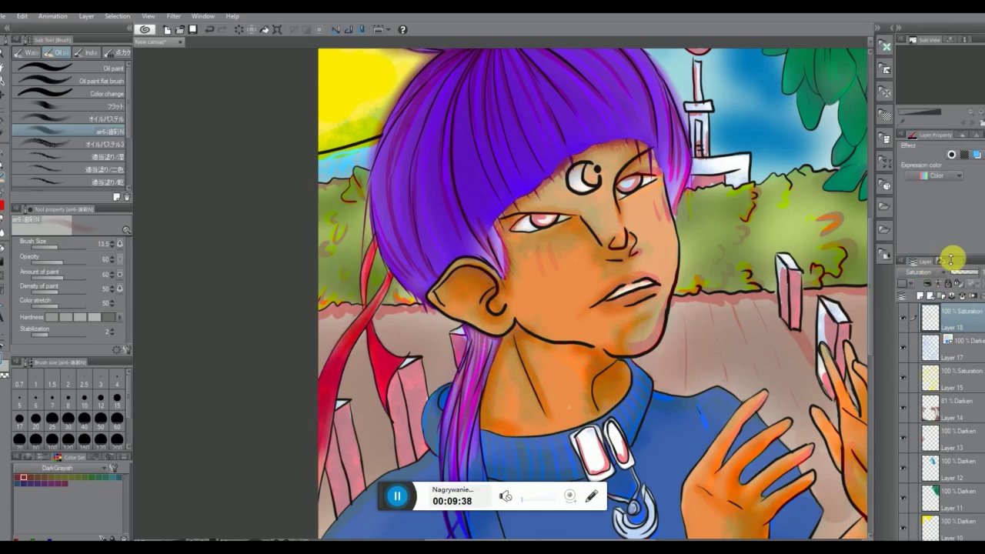
click(929, 274)
click(928, 264)
click(926, 272)
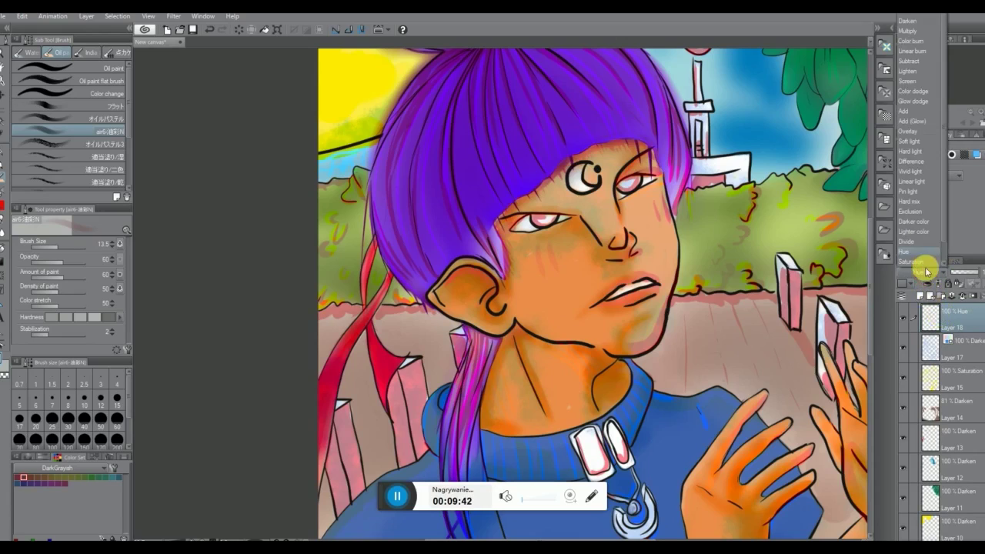
click(919, 242)
click(924, 272)
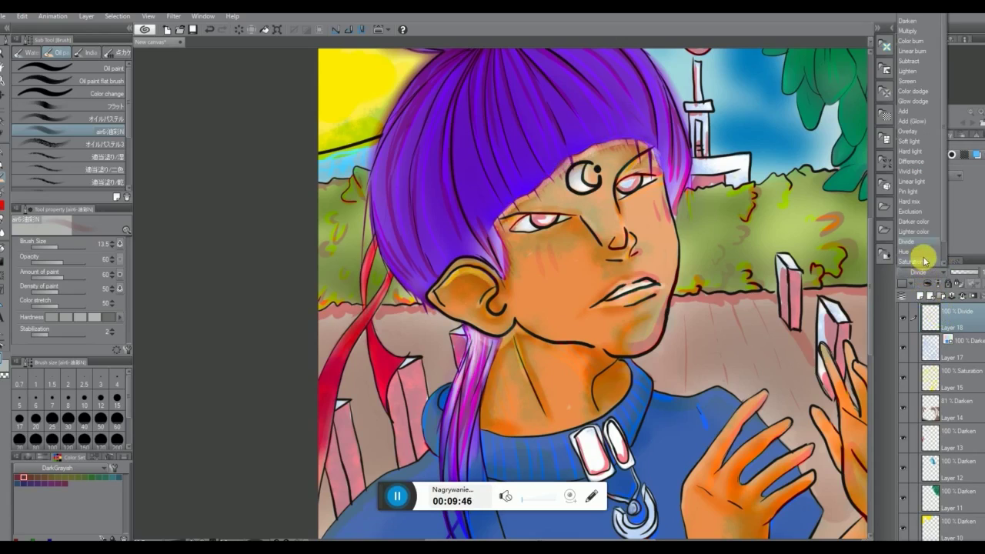
click(929, 235)
Set the blending mode of Layer 18 to Darker color
click(924, 272)
click(924, 226)
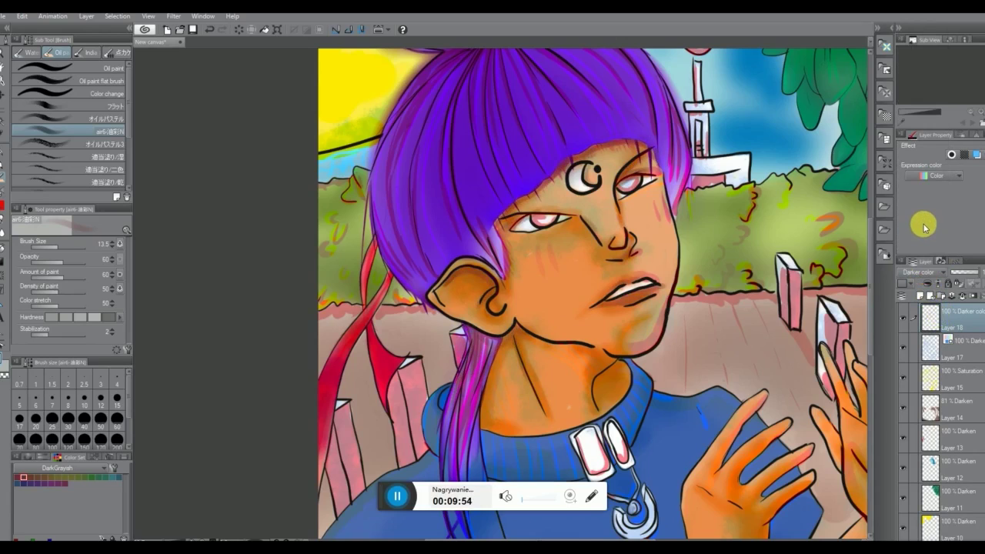
Shade the underside of the front forearm, the elbow crease, the sleeve opening and the fold on the shirt sleeve
drag(871, 316, 870, 350)
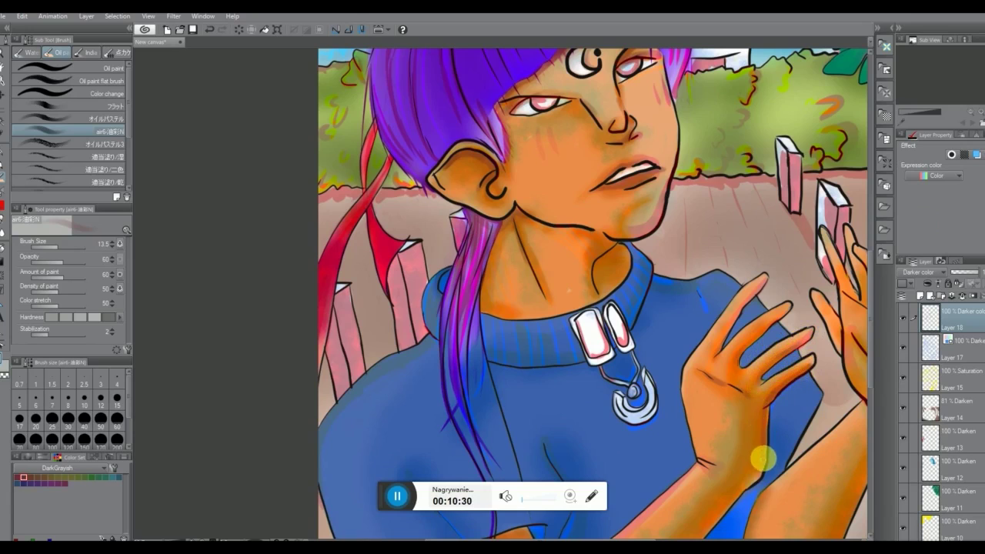
scroll(871, 391, down, 5)
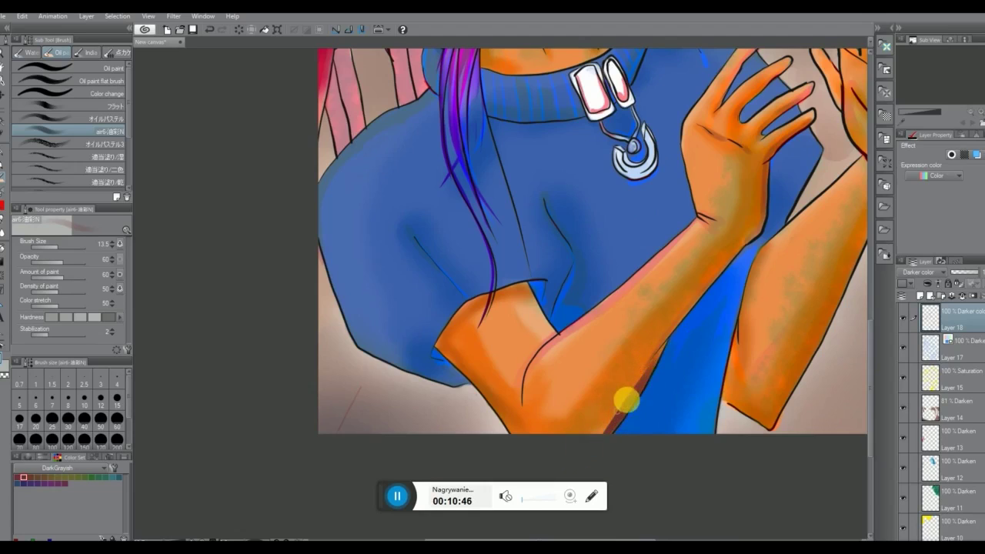
mouse_move(439, 356)
mouse_down()
mouse_move(455, 311)
mouse_move(508, 290)
mouse_move(539, 297)
mouse_move(541, 282)
mouse_move(539, 297)
mouse_up()
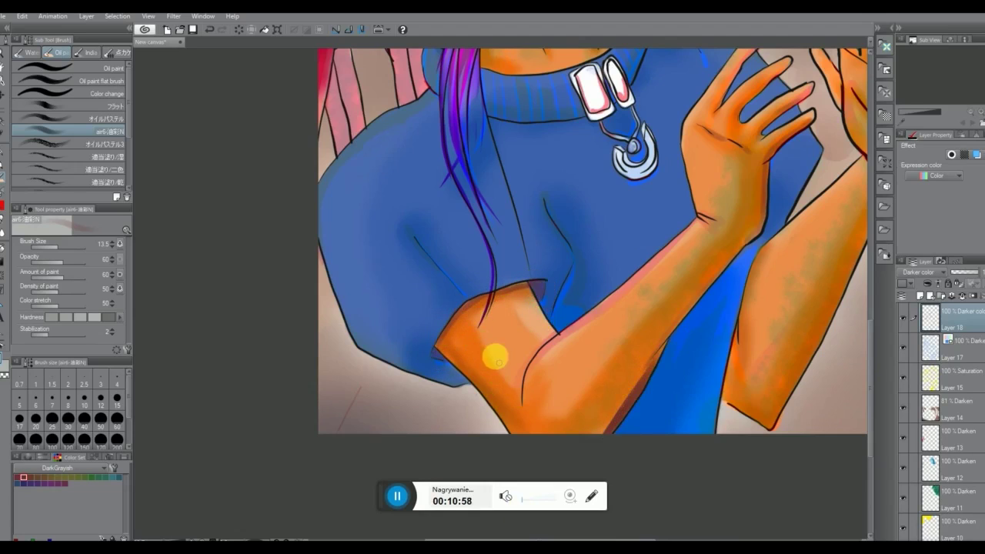
mouse_move(515, 384)
mouse_down()
mouse_move(537, 350)
mouse_move(522, 403)
mouse_up()
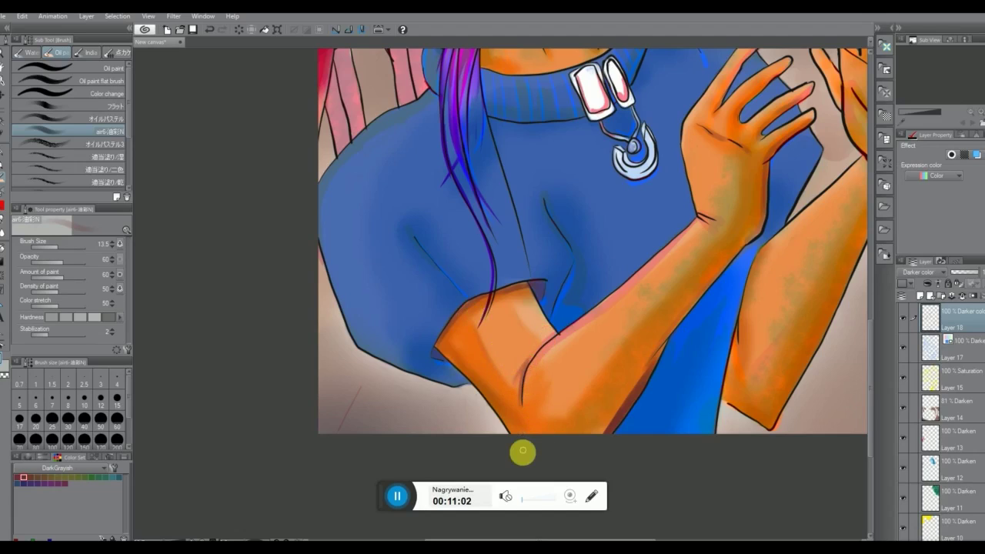
drag(414, 237, 463, 295)
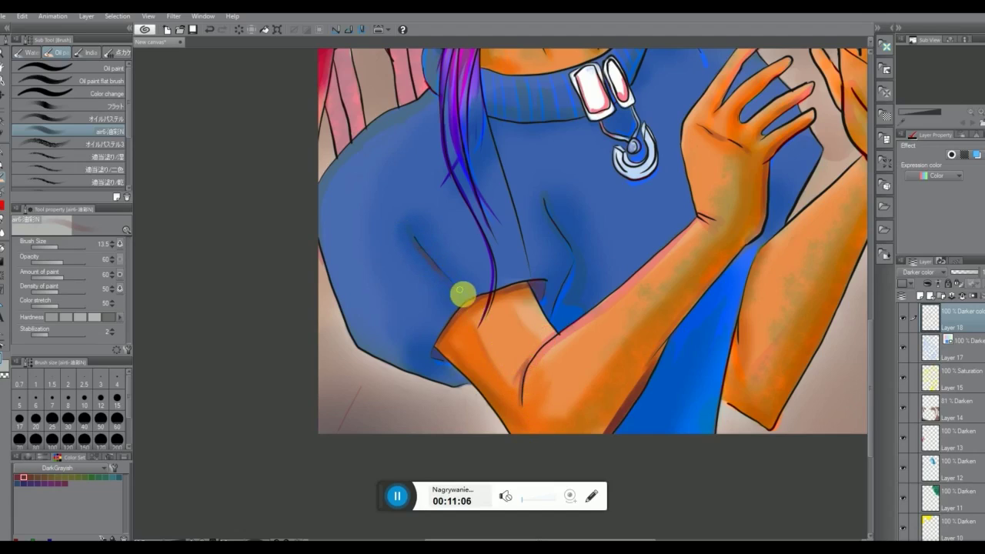
mouse_move(433, 345)
mouse_down()
mouse_move(458, 295)
mouse_move(508, 253)
mouse_up()
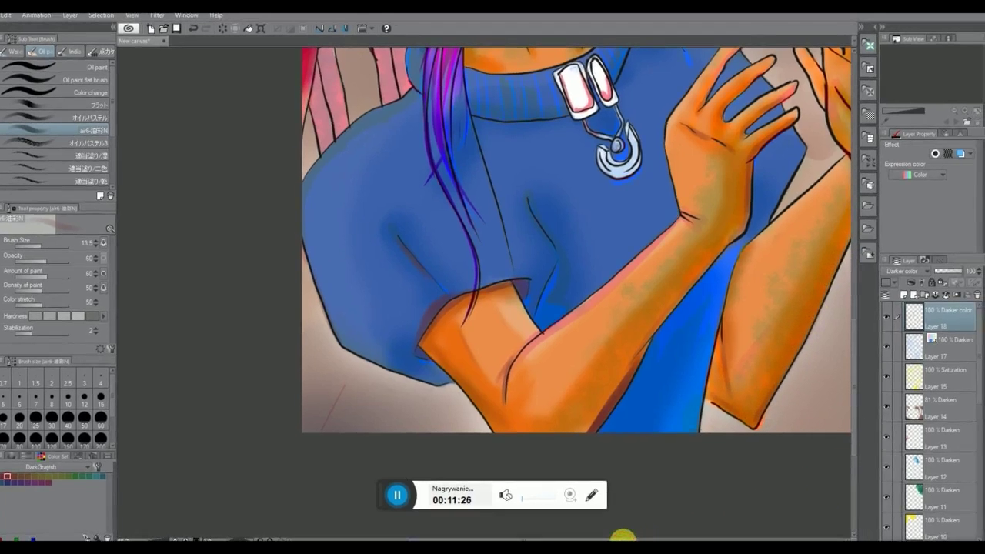
Darken the palm and wrist creases of the character's farther raised hand
drag(633, 539, 658, 539)
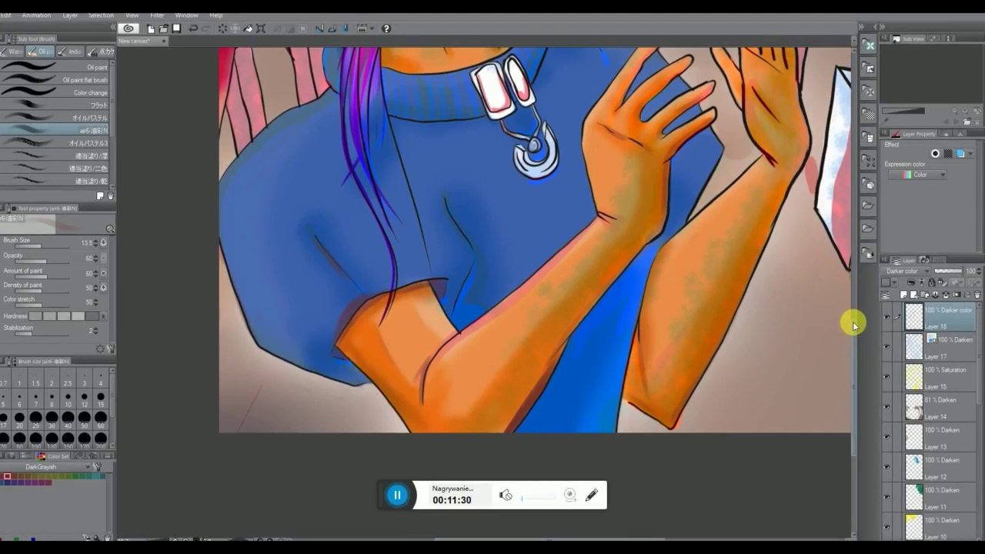
drag(854, 321, 858, 290)
mouse_move(767, 225)
mouse_down()
mouse_move(759, 209)
mouse_move(733, 203)
mouse_move(739, 193)
mouse_move(759, 254)
mouse_move(798, 198)
mouse_move(796, 272)
mouse_move(794, 259)
mouse_up()
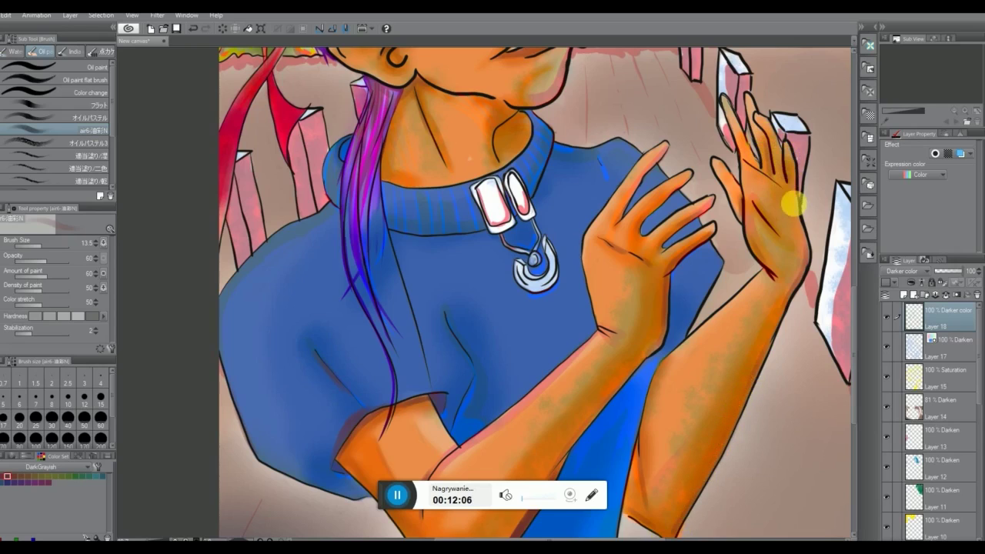
drag(854, 290, 854, 230)
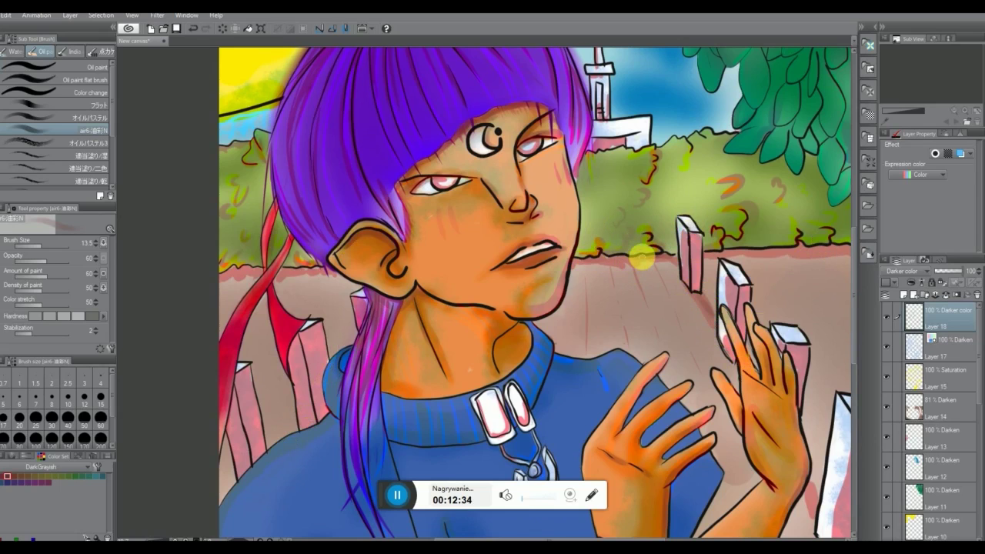
scroll(642, 258, down, 1)
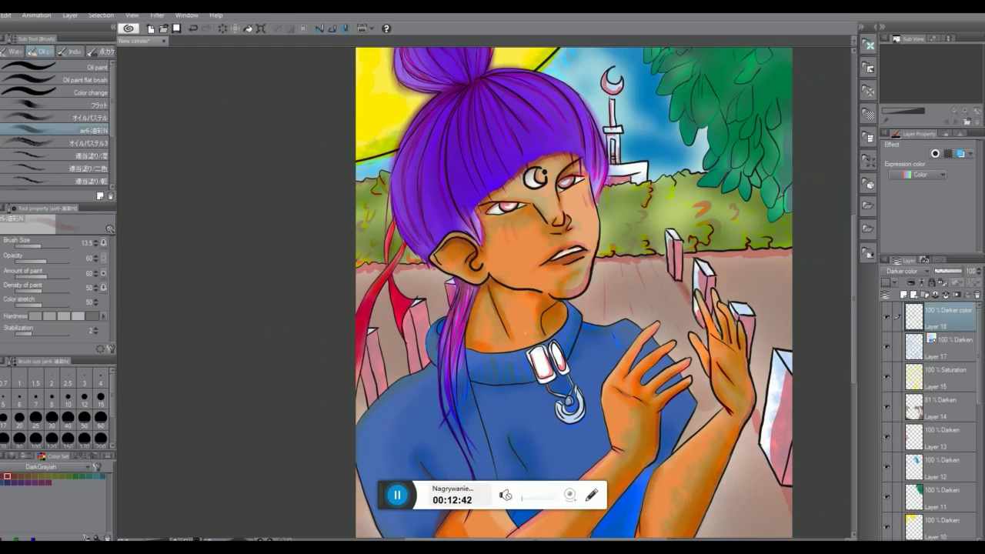
Switch to the Decoration tool and look through its clothing brushes down to the zipper brushes
click(1, 167)
click(93, 50)
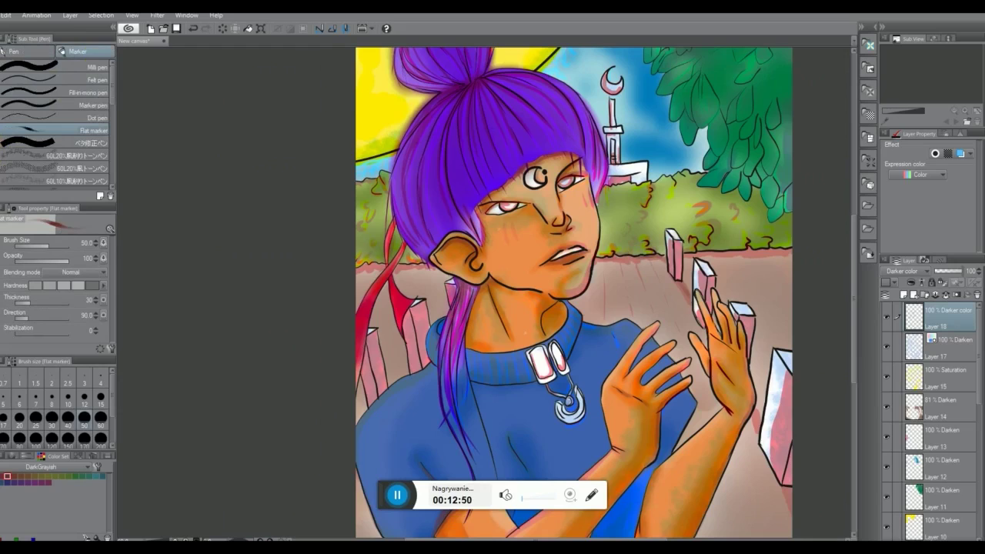
click(6, 191)
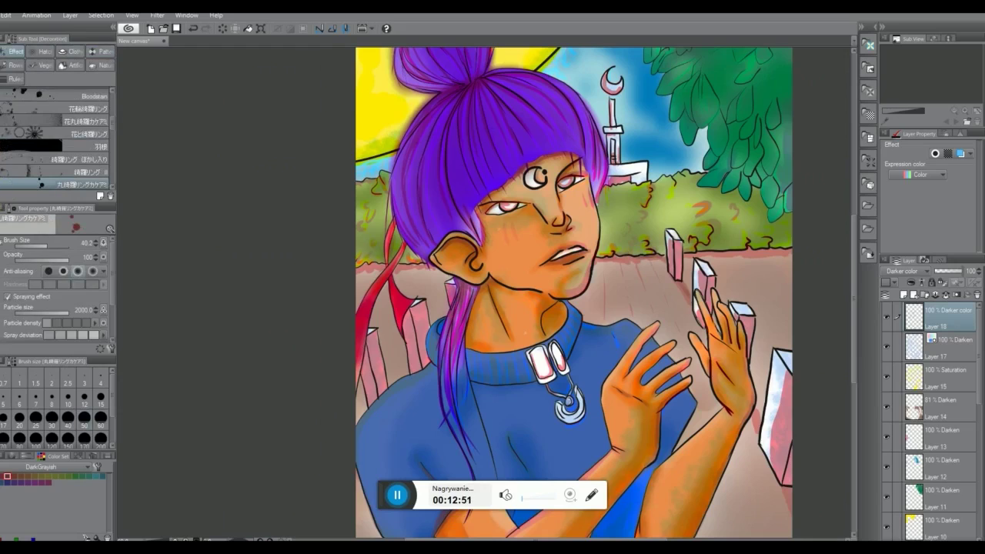
click(77, 49)
scroll(112, 150, down, 2)
scroll(110, 131, down, 4)
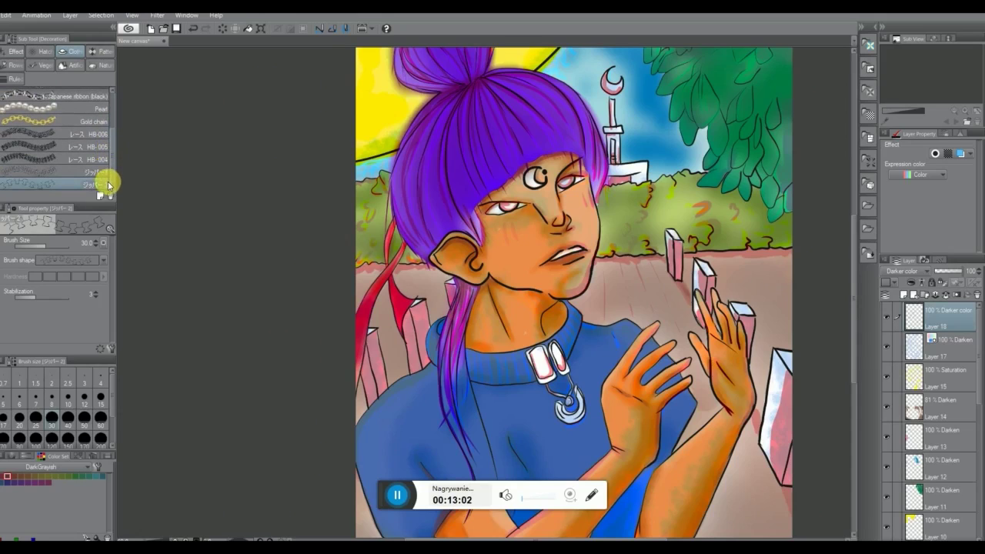
Add the 上下フリル frill and lace brush from the material library to the Decoration tool's clothing brushes
click(868, 204)
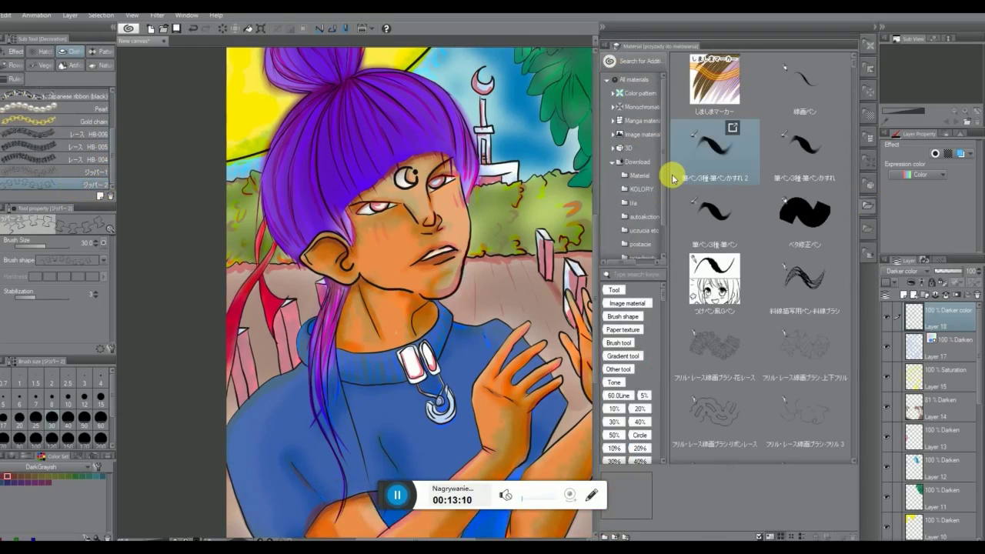
click(813, 361)
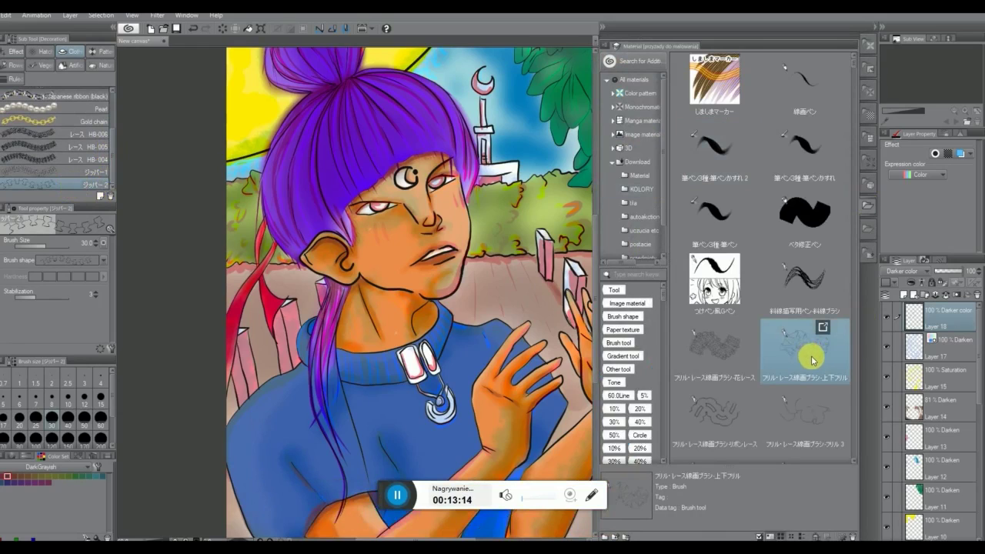
drag(805, 351, 77, 198)
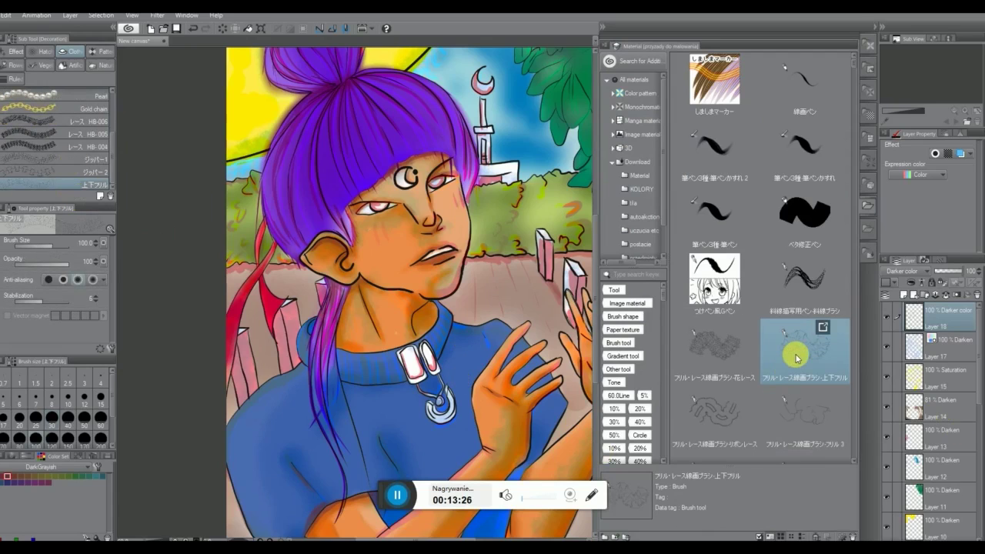
Delete the 上下フリル frill and lace brush from the material library's downloaded materials
click(853, 534)
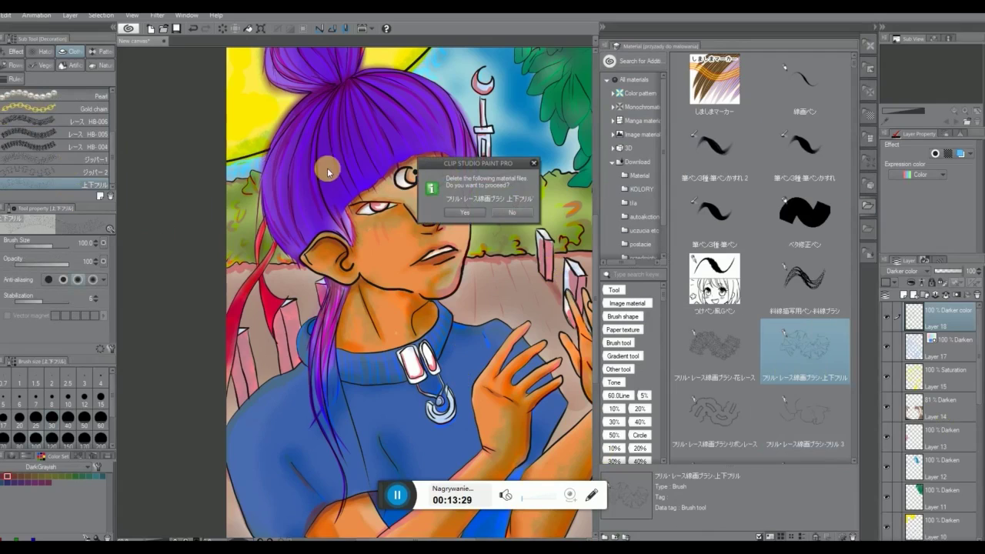
click(451, 209)
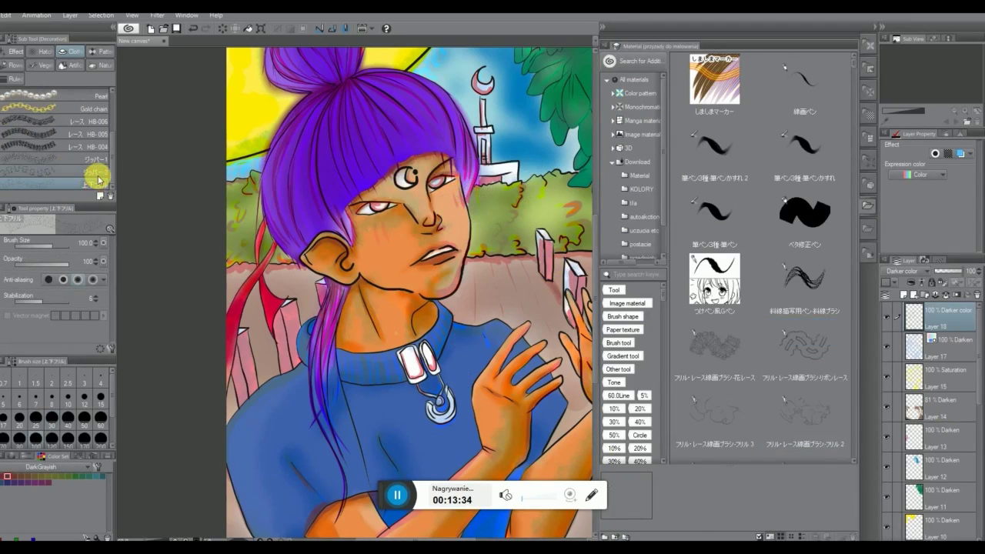
Choose blue from the Bright Tone color set and close the material library
click(84, 467)
click(98, 159)
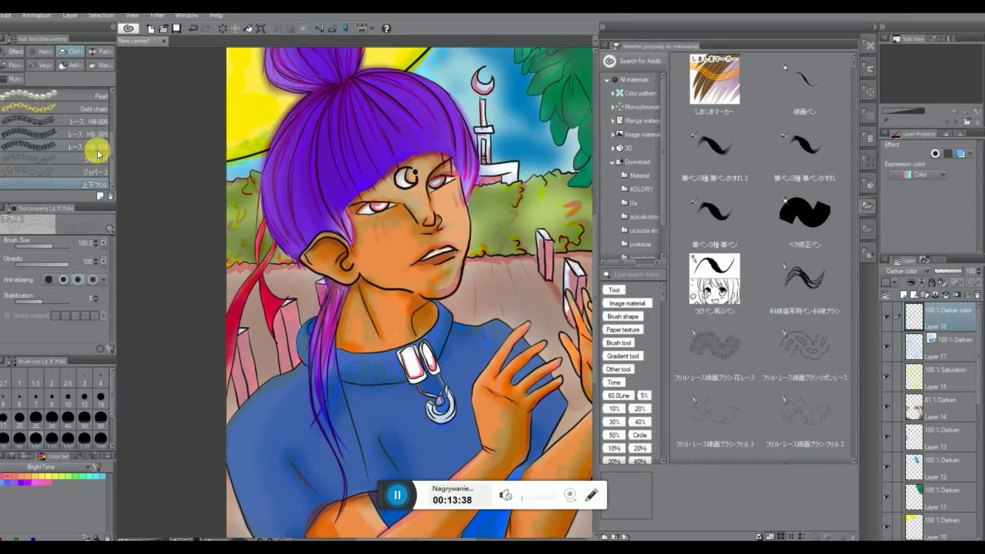
click(6, 479)
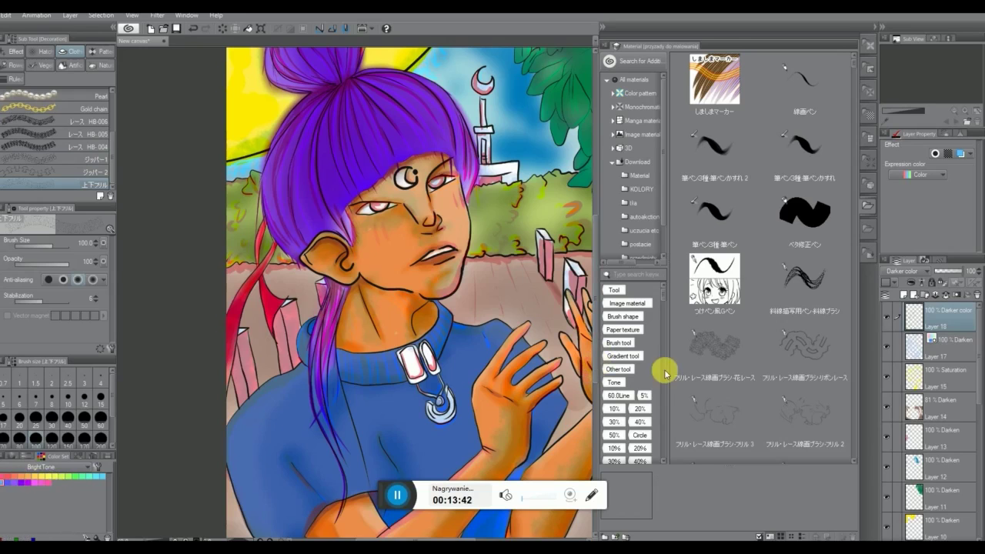
click(867, 205)
drag(854, 308, 845, 360)
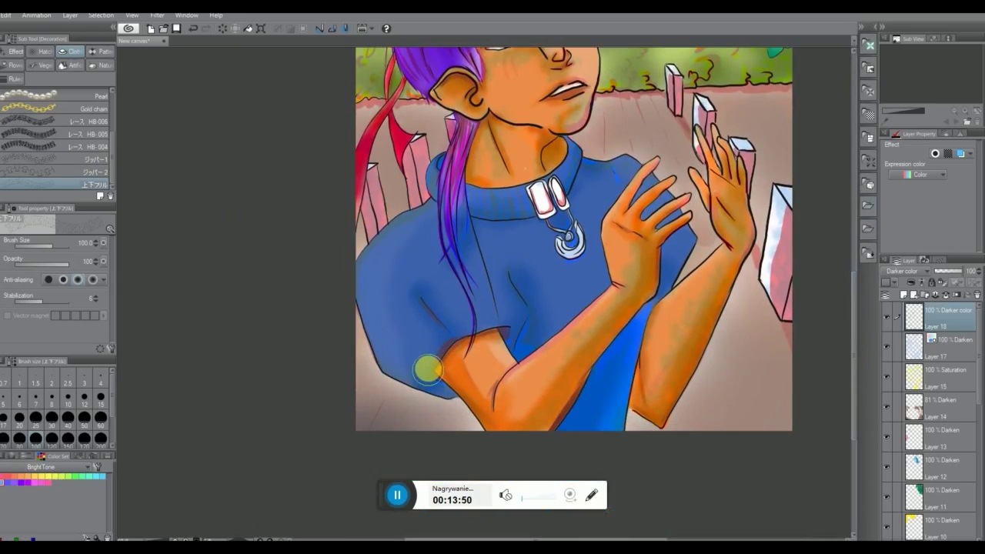
Add a new layer above the Darker color layer and mark it with the red palette color
click(888, 319)
click(889, 319)
click(905, 295)
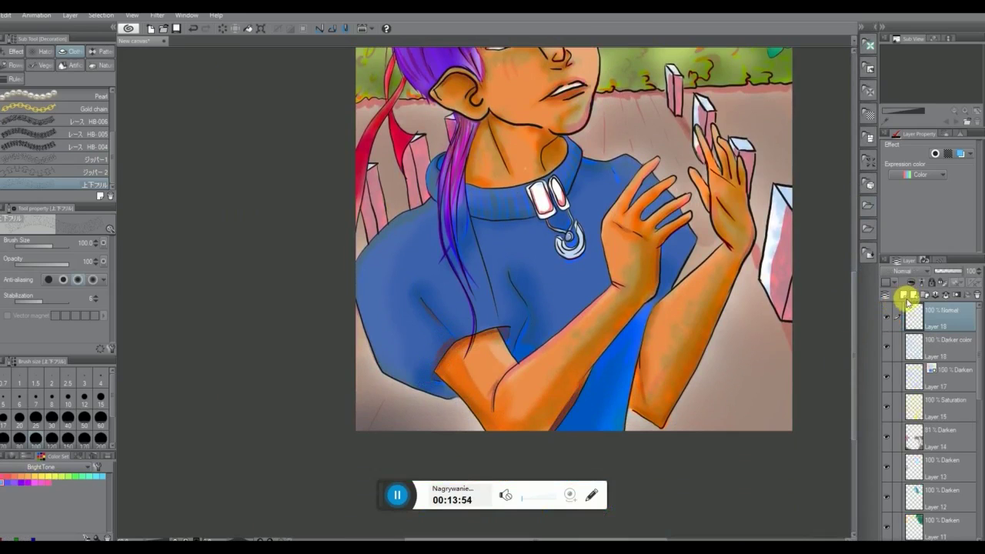
click(891, 286)
click(898, 305)
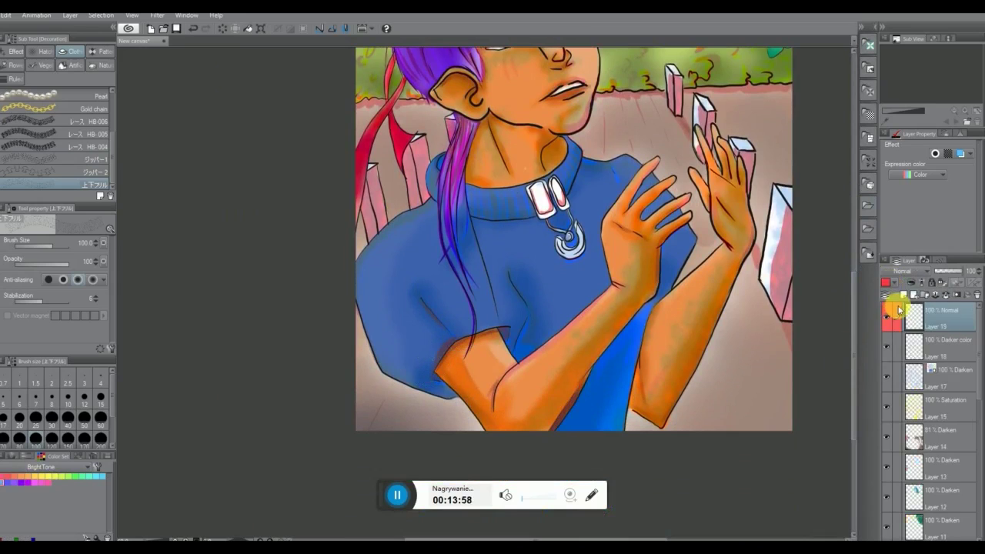
Draw 上下フリル lace frills along both shirt sleeve openings and adjust them to fit the sleeve edges
mouse_move(431, 367)
mouse_down()
mouse_move(471, 326)
mouse_move(508, 330)
mouse_move(514, 349)
mouse_up()
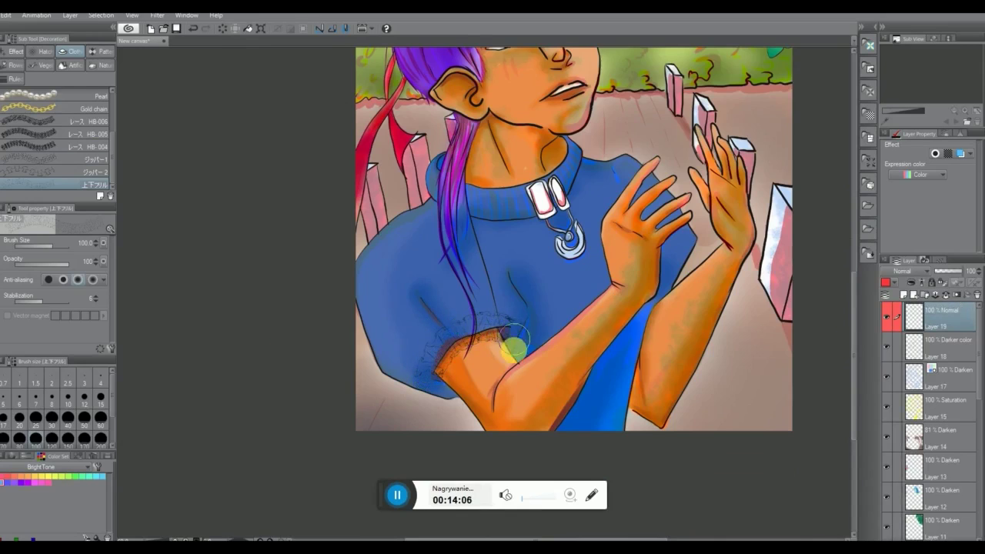
mouse_move(430, 371)
mouse_down()
mouse_move(455, 399)
mouse_move(427, 367)
mouse_move(455, 329)
mouse_move(502, 368)
mouse_up()
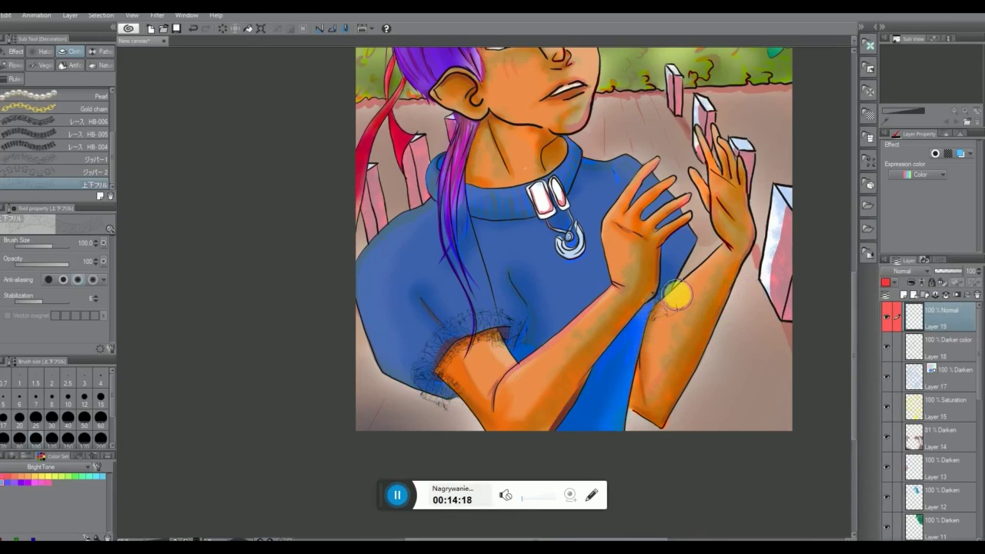
click(7, 94)
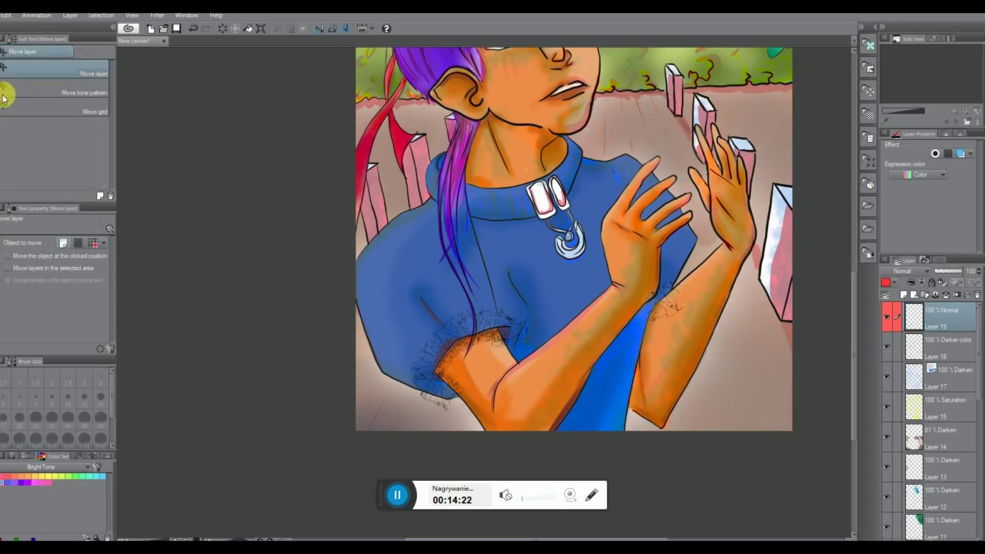
drag(460, 344, 448, 344)
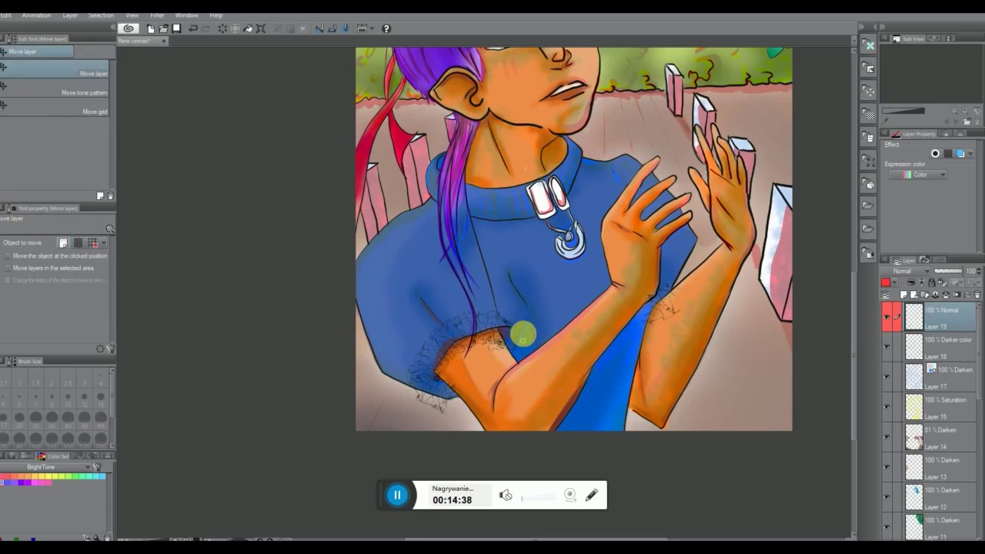
click(492, 349)
mouse_move(498, 347)
mouse_down()
mouse_move(452, 378)
mouse_move(464, 396)
mouse_up()
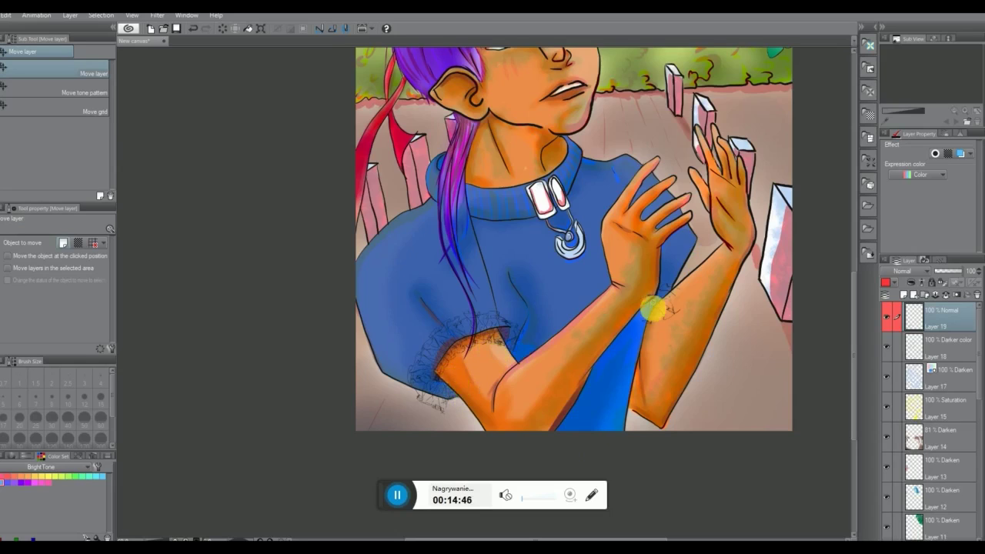
mouse_move(670, 299)
mouse_down()
mouse_move(644, 323)
mouse_move(684, 299)
mouse_up()
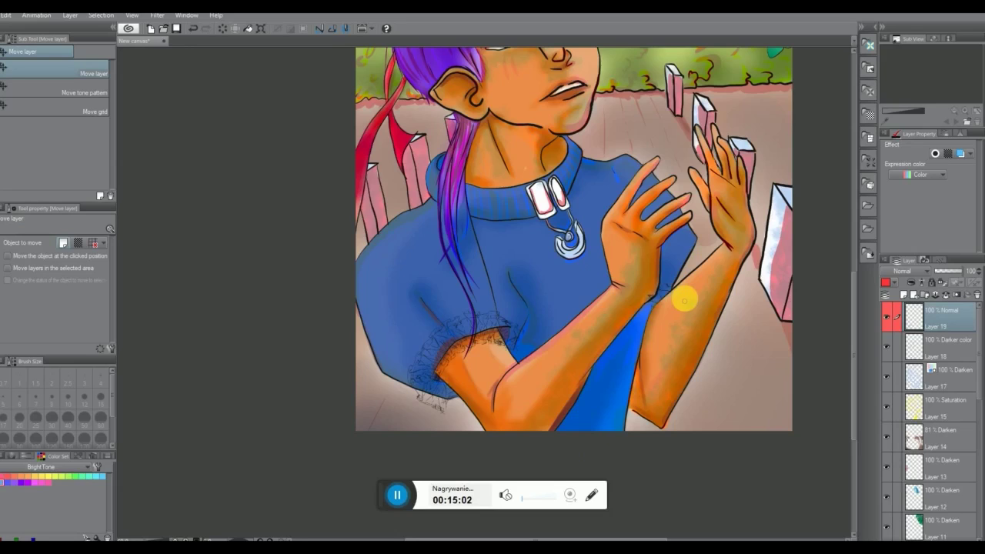
Hide every illustration layer so that only the frill layer and the paper remain shown
drag(887, 348, 888, 466)
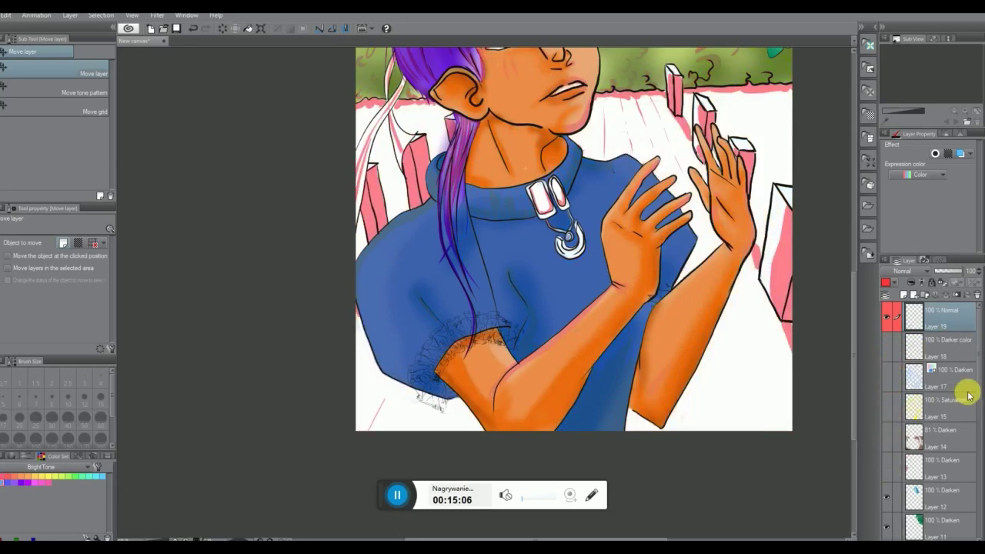
scroll(971, 400, down, 3)
drag(887, 408, 887, 496)
scroll(974, 439, down, 4)
drag(887, 373, 886, 462)
scroll(970, 455, down, 2)
click(891, 501)
scroll(980, 477, down, 2)
click(893, 499)
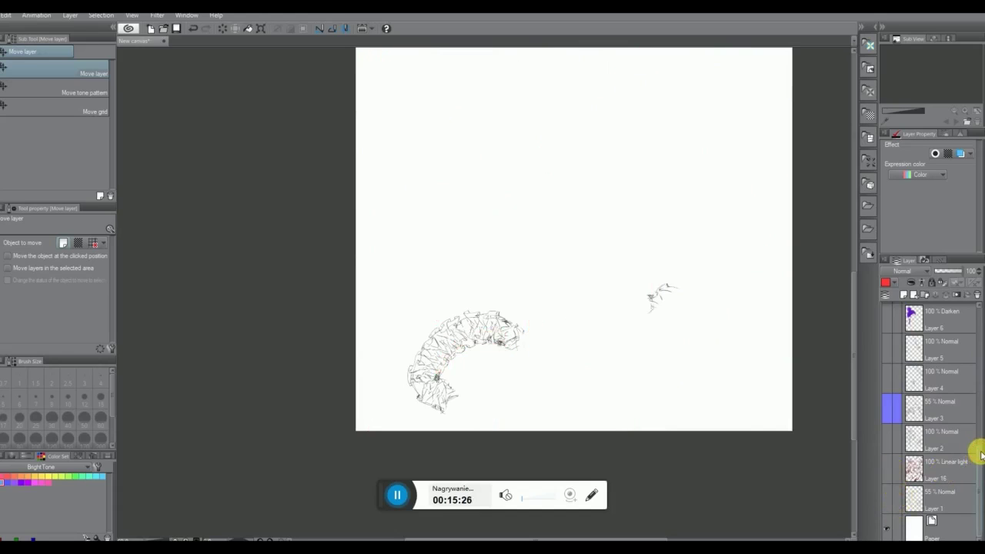
Paint both frills blue on a new layer with the Felt pen at size 32 and set that layer to Multiply
drag(982, 455, 983, 314)
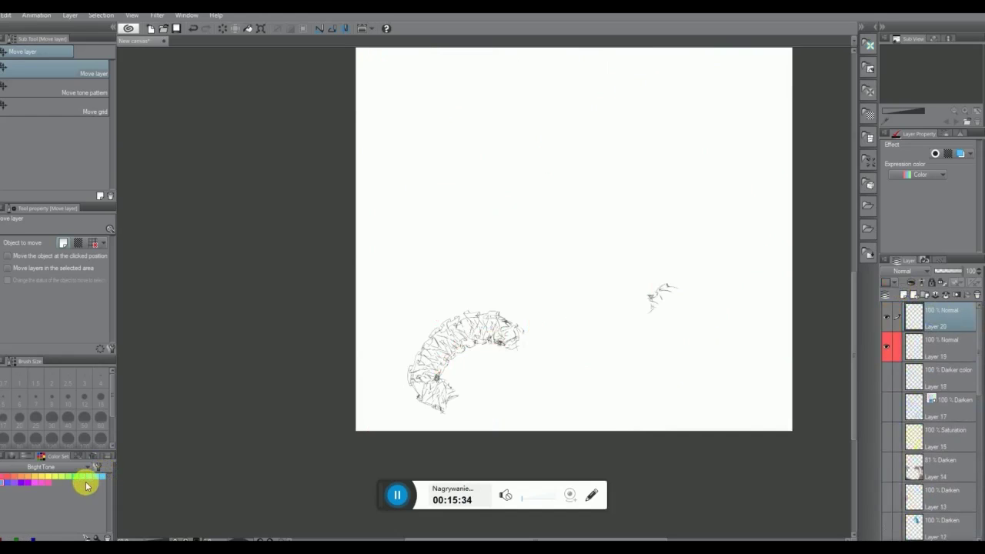
key(p)
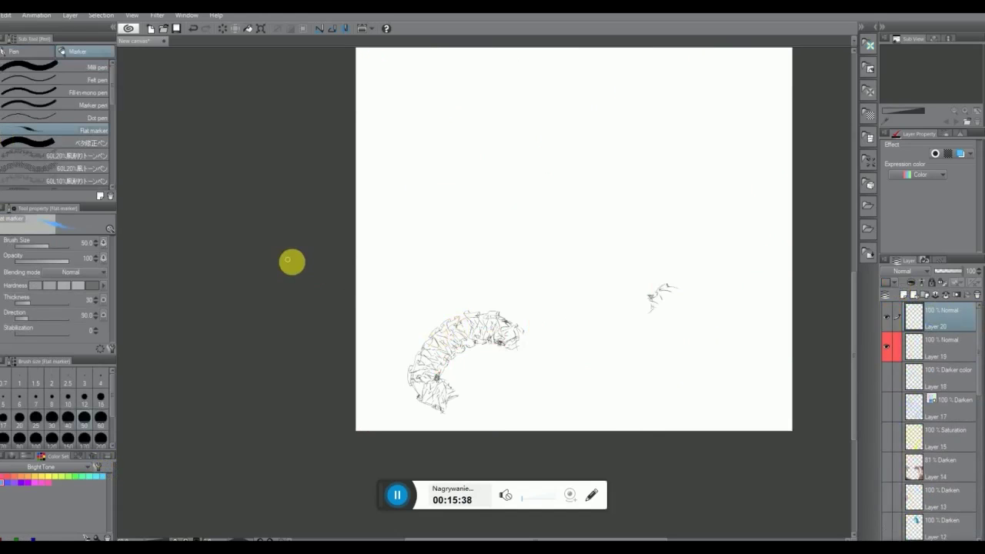
click(101, 80)
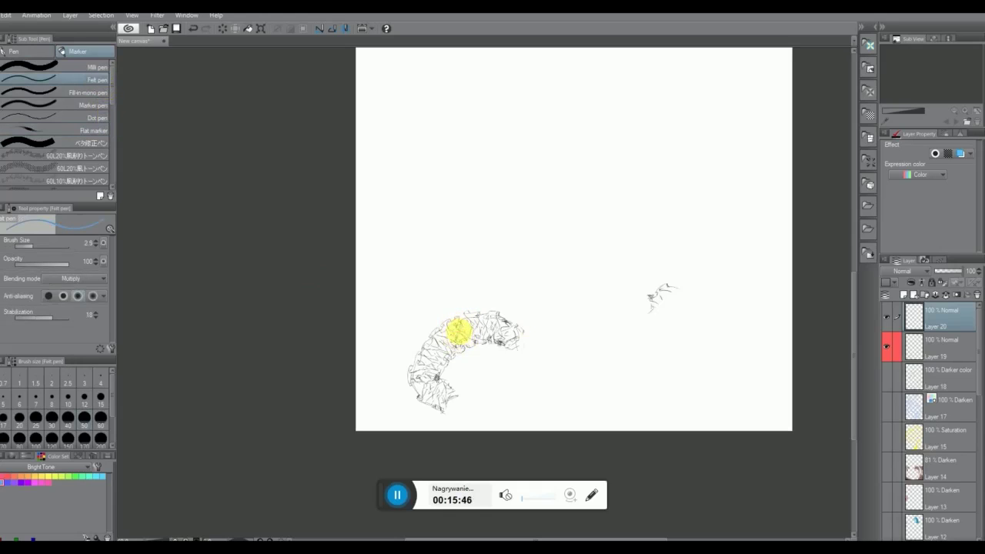
drag(35, 245, 46, 244)
mouse_move(459, 330)
mouse_down()
mouse_move(414, 368)
mouse_move(417, 391)
mouse_move(447, 402)
mouse_move(451, 390)
mouse_move(435, 370)
mouse_move(447, 349)
mouse_move(430, 358)
mouse_move(448, 332)
mouse_move(420, 369)
mouse_move(428, 364)
mouse_move(435, 396)
mouse_up()
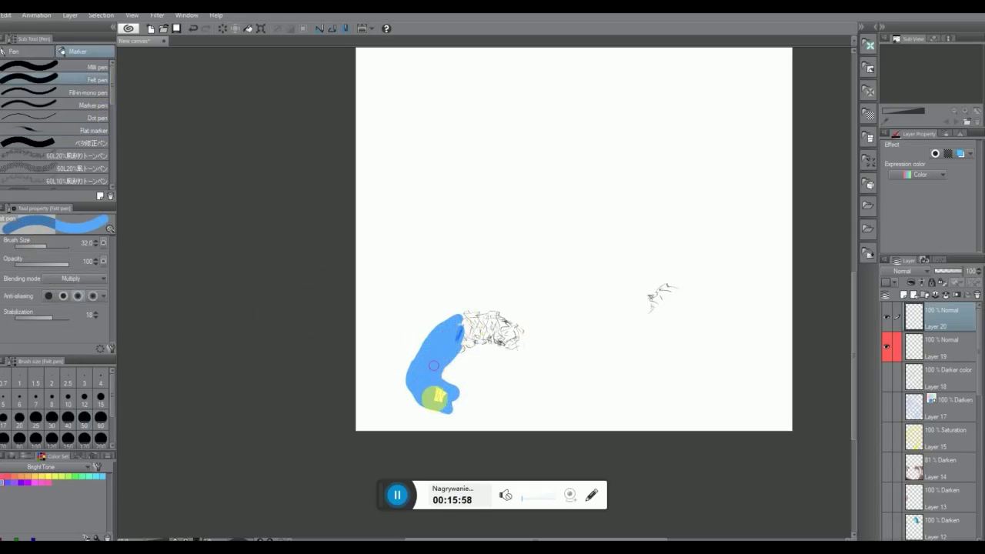
click(225, 29)
mouse_move(422, 355)
mouse_down()
mouse_move(455, 324)
mouse_move(417, 360)
mouse_move(414, 395)
mouse_move(444, 409)
mouse_move(451, 387)
mouse_move(442, 365)
mouse_move(486, 339)
mouse_move(510, 345)
mouse_move(517, 328)
mouse_move(492, 312)
mouse_move(460, 316)
mouse_move(424, 351)
mouse_move(421, 388)
mouse_move(448, 398)
mouse_move(424, 362)
mouse_move(442, 344)
mouse_move(433, 367)
mouse_move(495, 333)
mouse_move(512, 338)
mouse_move(499, 342)
mouse_move(508, 335)
mouse_move(486, 321)
mouse_move(465, 325)
mouse_move(489, 326)
mouse_up()
mouse_move(654, 302)
mouse_down()
mouse_move(669, 291)
mouse_move(649, 315)
mouse_move(649, 292)
mouse_move(675, 290)
mouse_move(662, 284)
mouse_up()
click(908, 271)
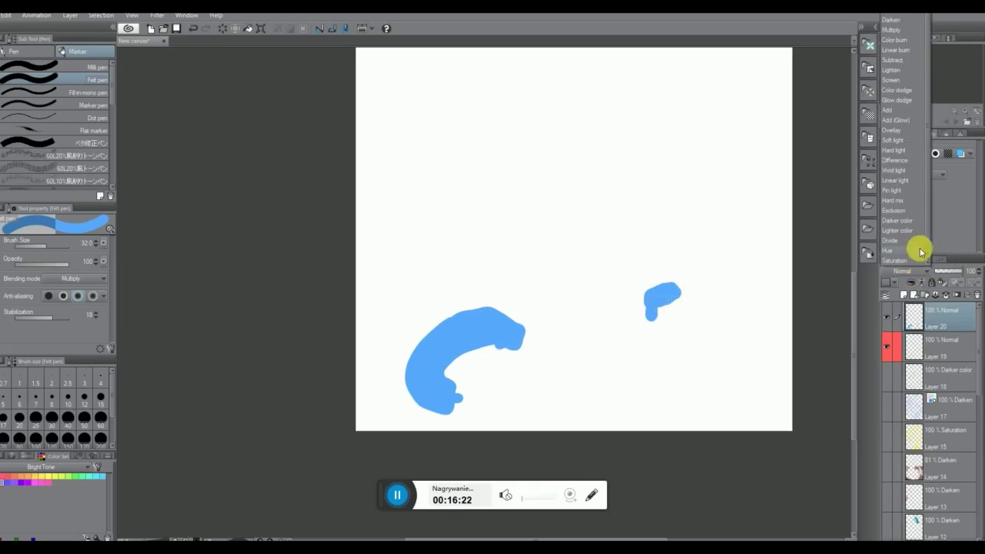
click(903, 29)
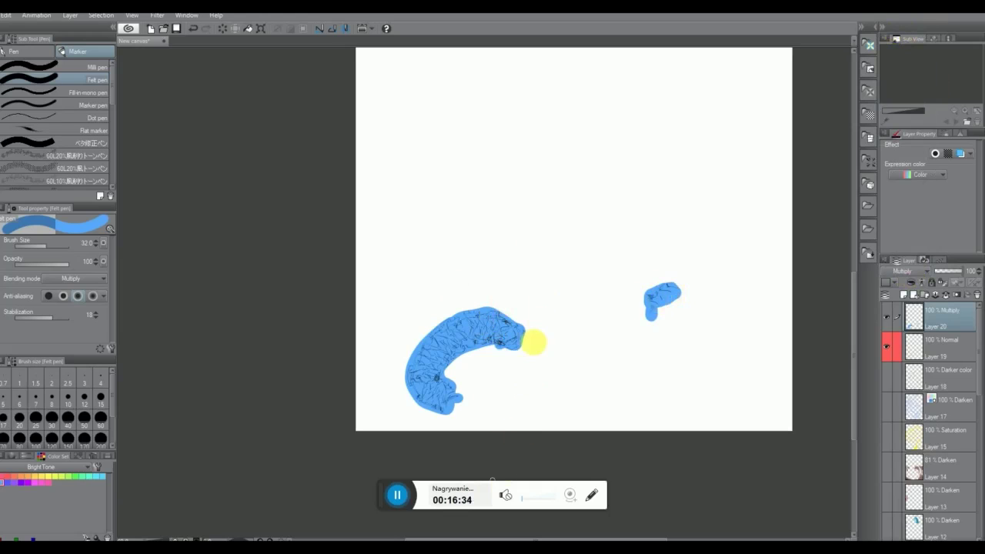
Erase the blue overflow around the inner-arm end of the front sleeve frill with the Soft eraser at size 4.3
scroll(538, 320, up, 1)
scroll(538, 320, up, 2)
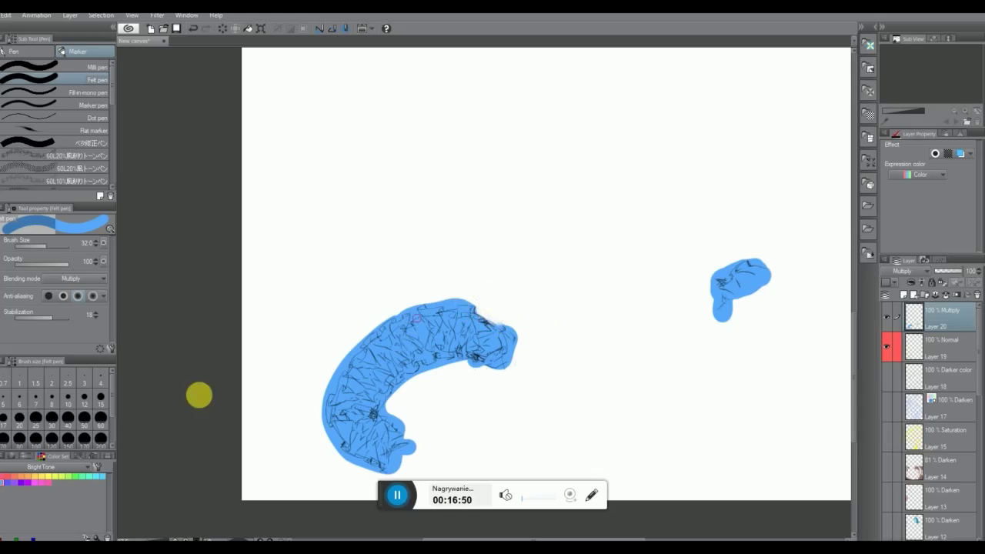
key(e)
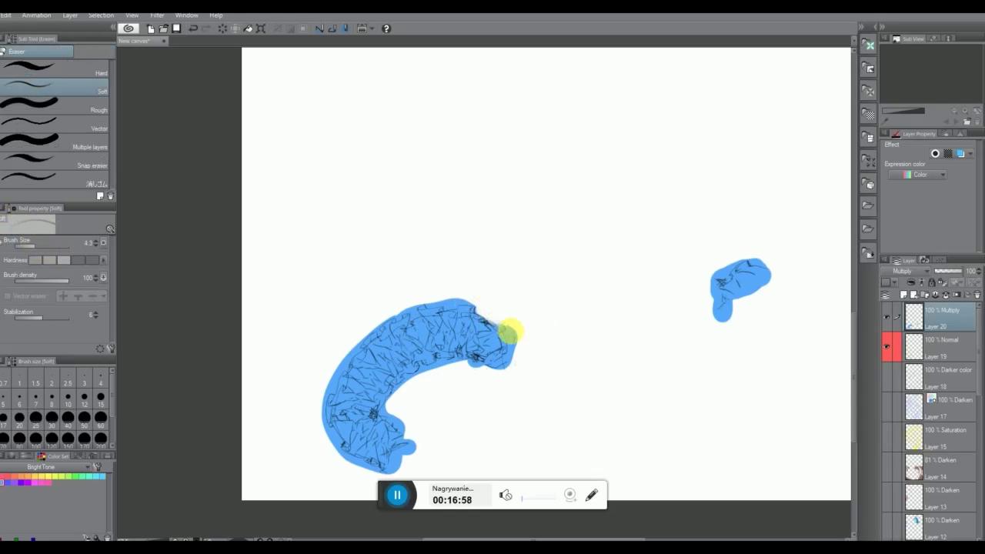
drag(515, 337, 506, 336)
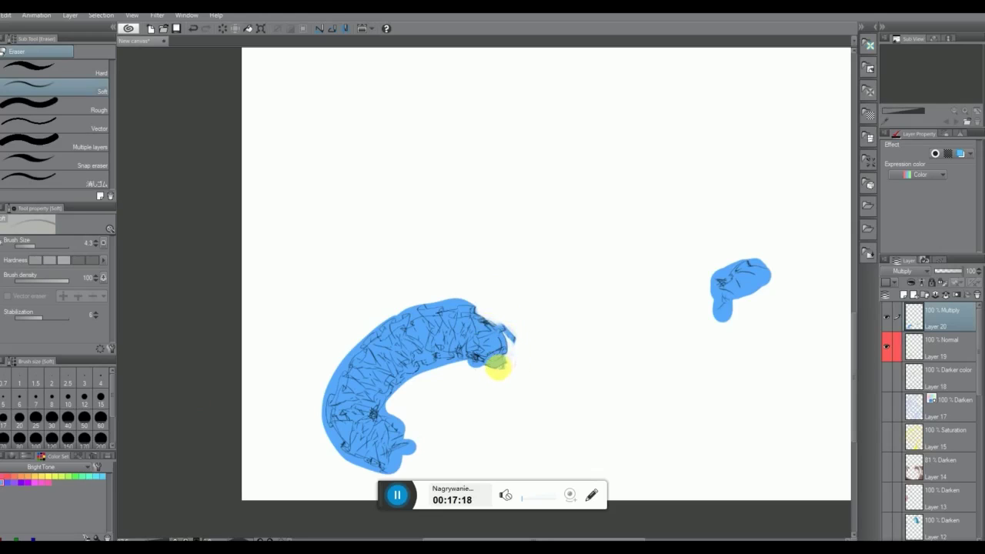
drag(499, 370, 471, 361)
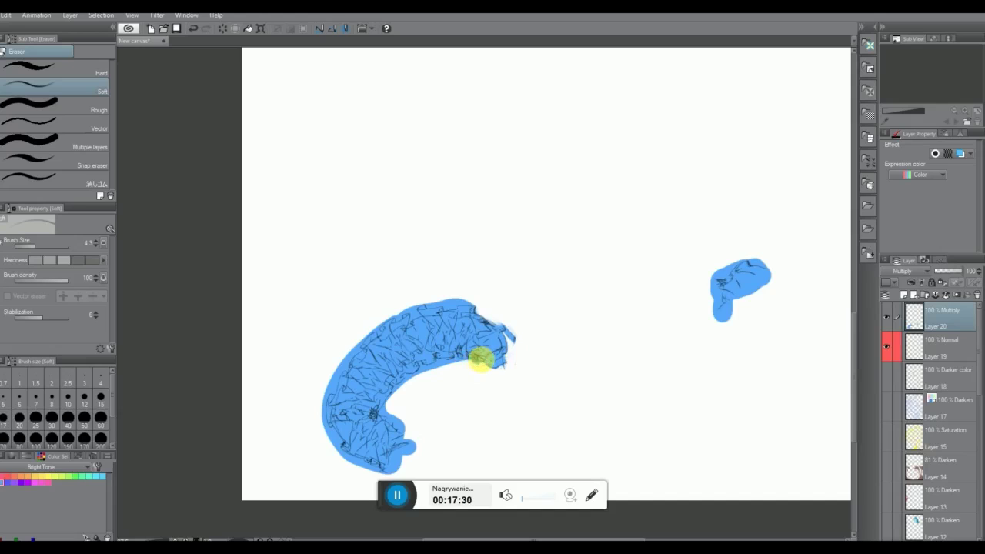
Erase the blue overflow along the front frill's inner curve and lower end with the Soft eraser at size 10.1
click(40, 246)
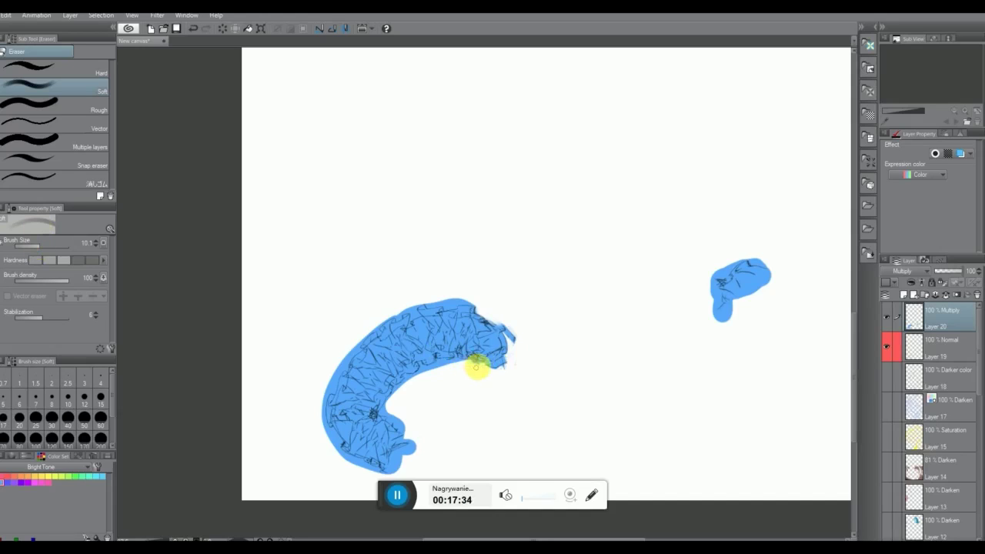
drag(455, 359, 439, 367)
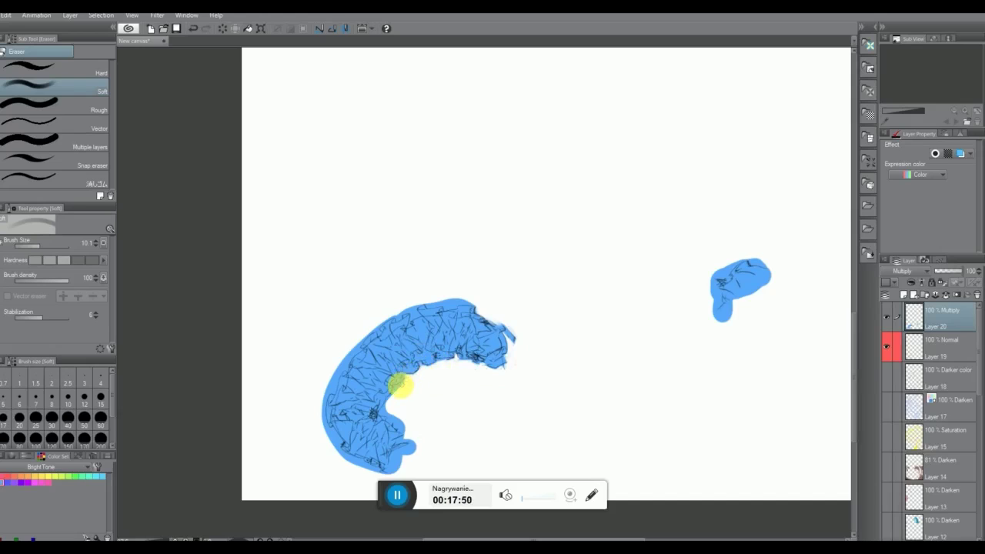
mouse_move(393, 384)
mouse_down()
mouse_move(379, 414)
mouse_move(393, 415)
mouse_move(385, 410)
mouse_move(397, 399)
mouse_move(393, 419)
mouse_move(412, 440)
mouse_move(399, 439)
mouse_move(394, 458)
mouse_move(415, 456)
mouse_up()
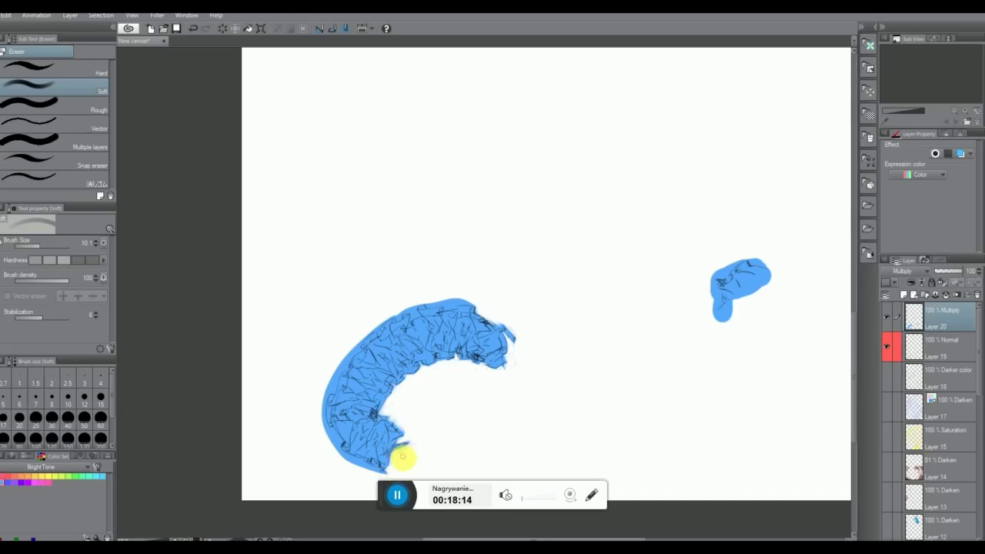
drag(400, 460, 383, 475)
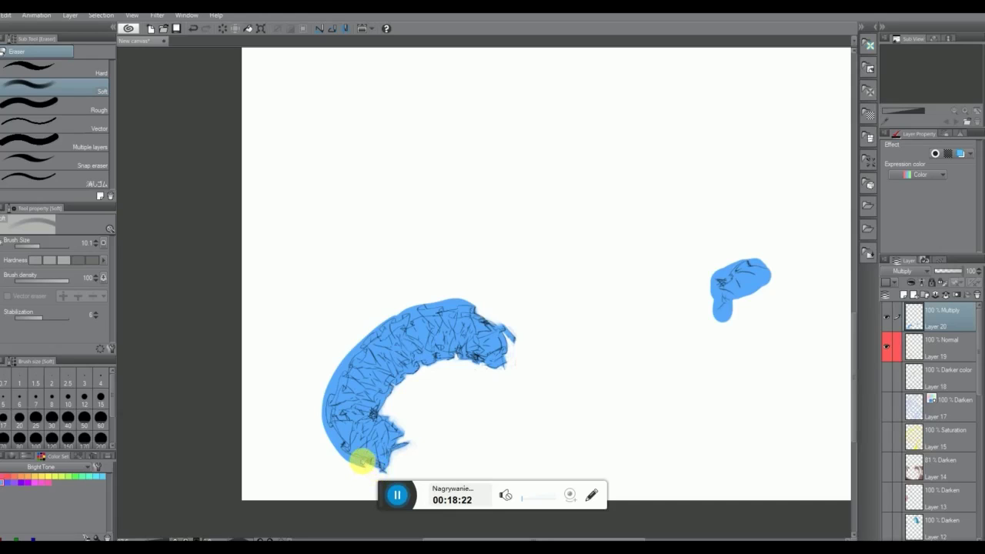
mouse_move(373, 472)
mouse_down()
mouse_move(325, 432)
mouse_move(344, 456)
mouse_up()
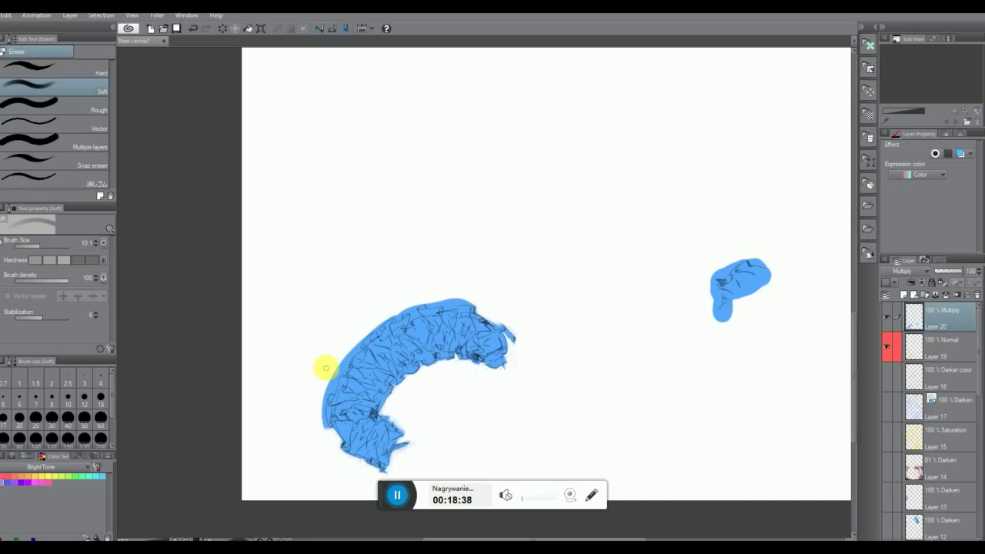
click(399, 496)
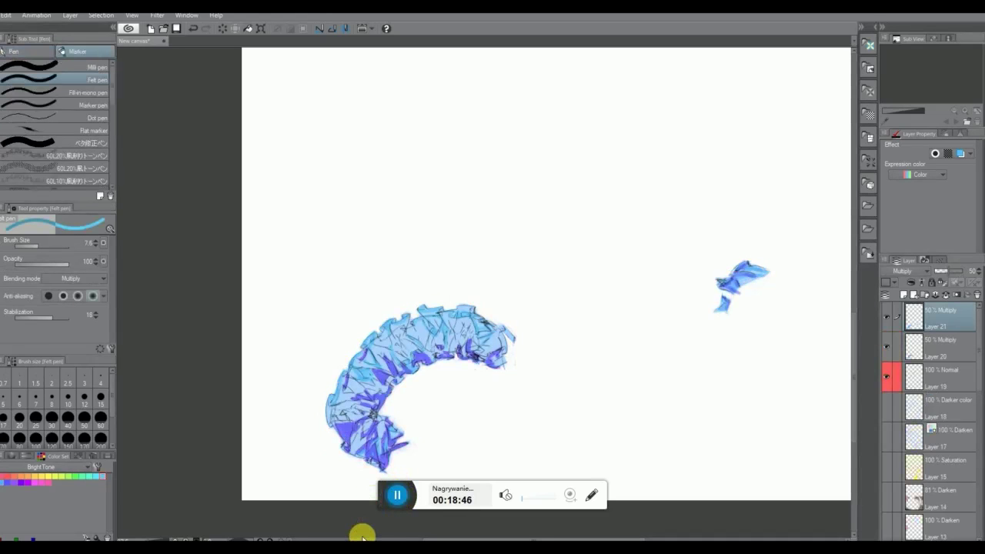
Show the hidden color, shading and line art layers again beneath the shaded frills
drag(889, 408, 890, 466)
drag(978, 389, 974, 419)
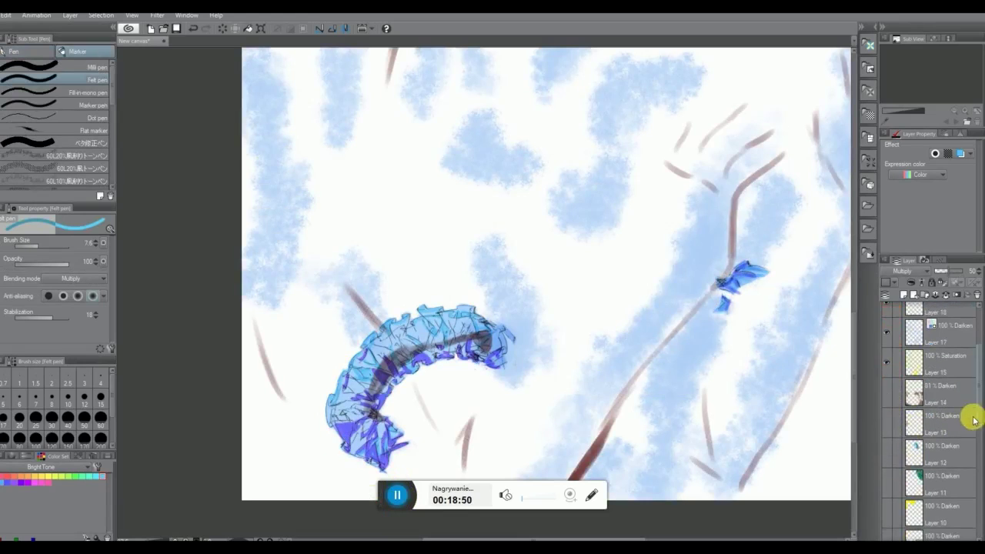
drag(887, 403, 886, 469)
scroll(972, 424, down, 3)
drag(887, 385, 887, 504)
scroll(979, 464, down, 2)
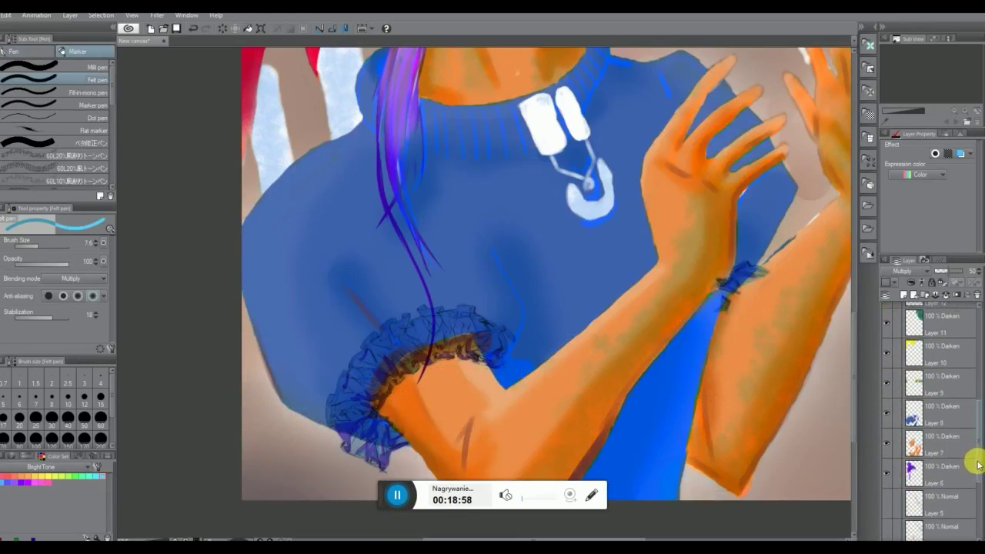
scroll(962, 466, down, 2)
click(888, 433)
scroll(974, 481, down, 3)
drag(887, 408, 887, 501)
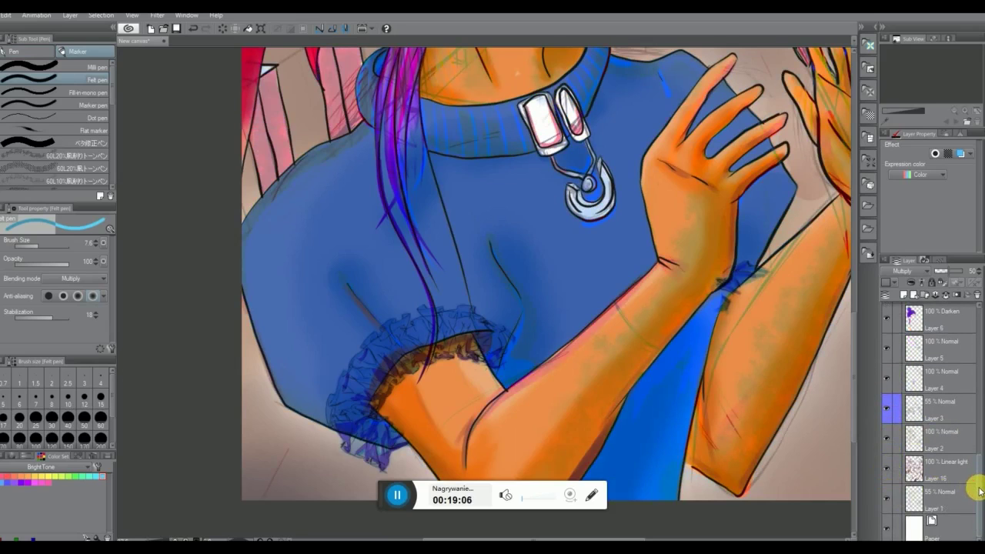
click(890, 506)
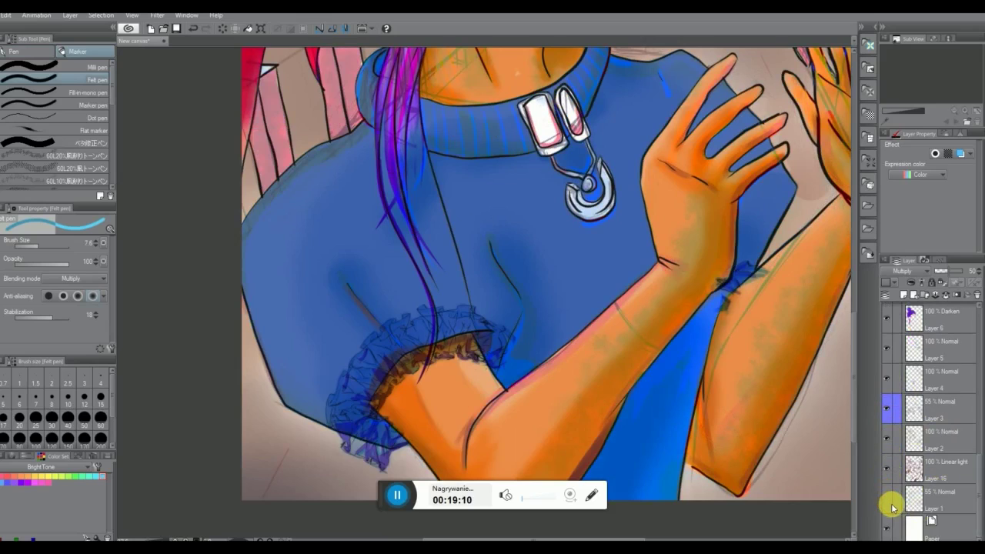
Check the lower sketch layer's visibility and change the blue frill layer's blending mode to Color burn at 50% opacity
click(888, 439)
click(888, 439)
scroll(974, 457, up, 2)
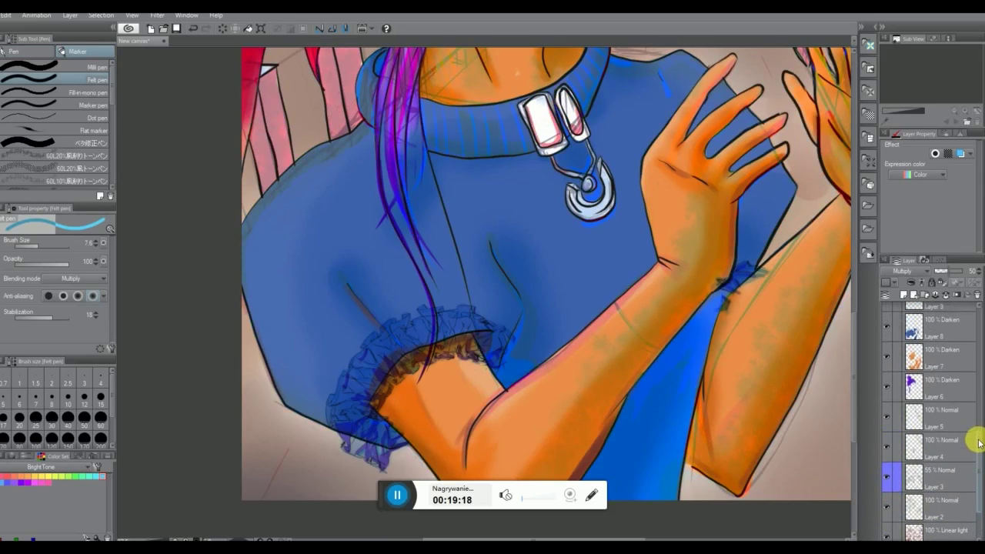
drag(979, 444, 979, 441)
scroll(928, 283, down, 1)
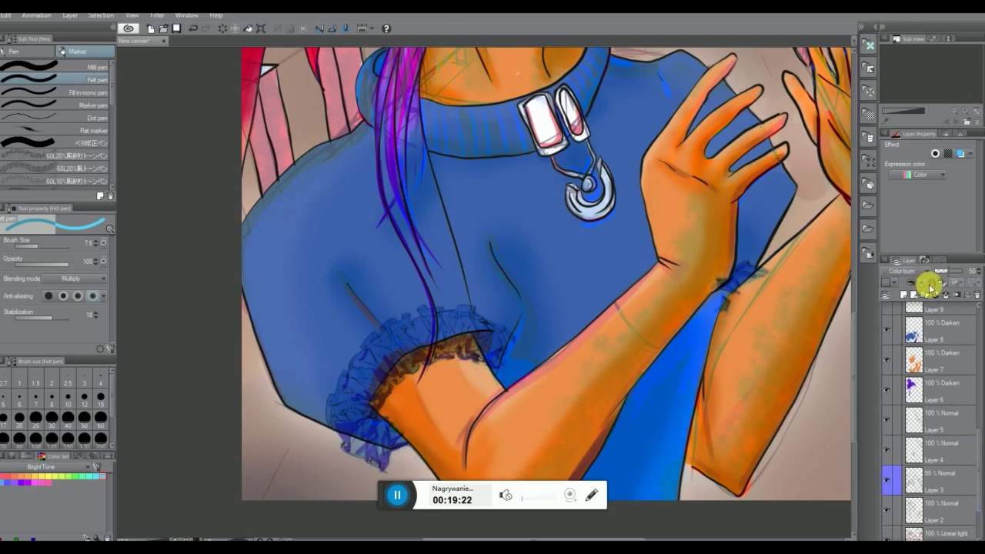
scroll(763, 323, down, 2)
Hide the Layer 3 sketch beneath the colored artwork
drag(607, 534, 670, 535)
scroll(935, 473, down, 4)
click(887, 440)
click(886, 441)
click(888, 408)
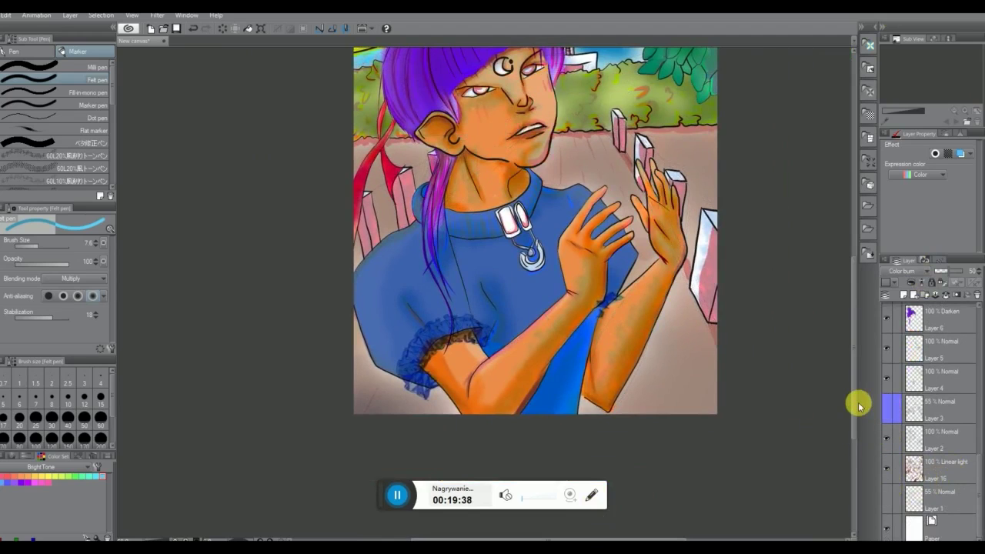
Add a new layer at the top of the stack, load the Default color set and dab white on the front sleeve frill
scroll(961, 408, up, 5)
scroll(968, 369, up, 6)
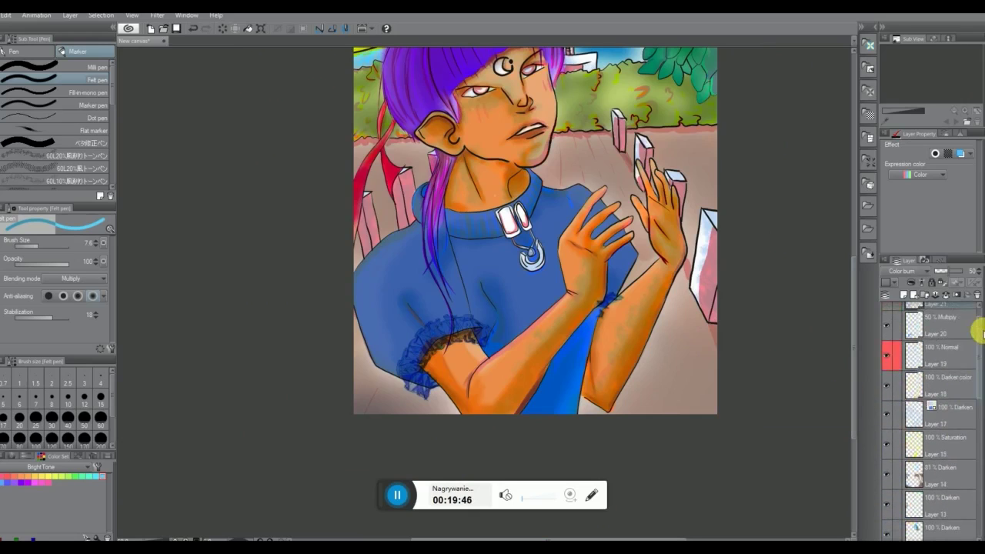
click(904, 295)
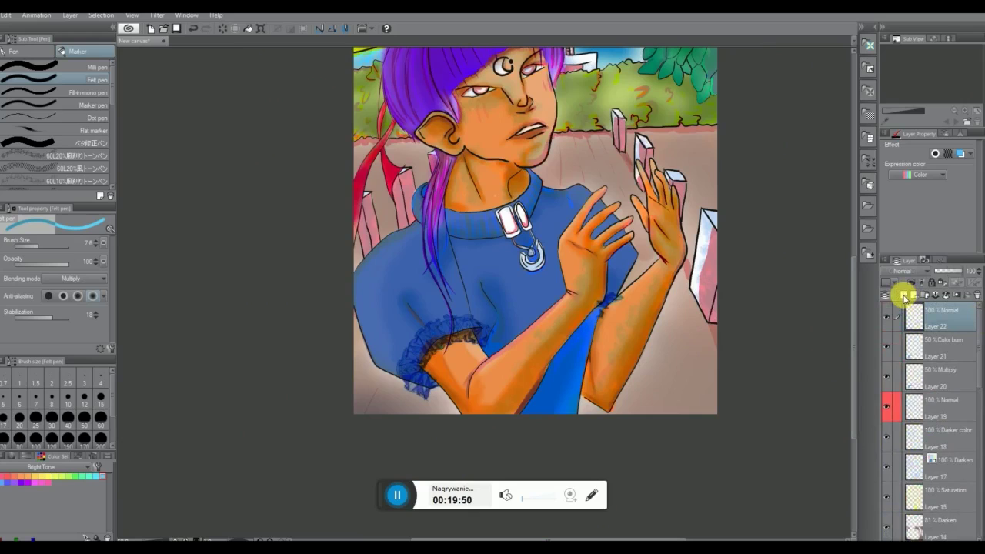
click(86, 467)
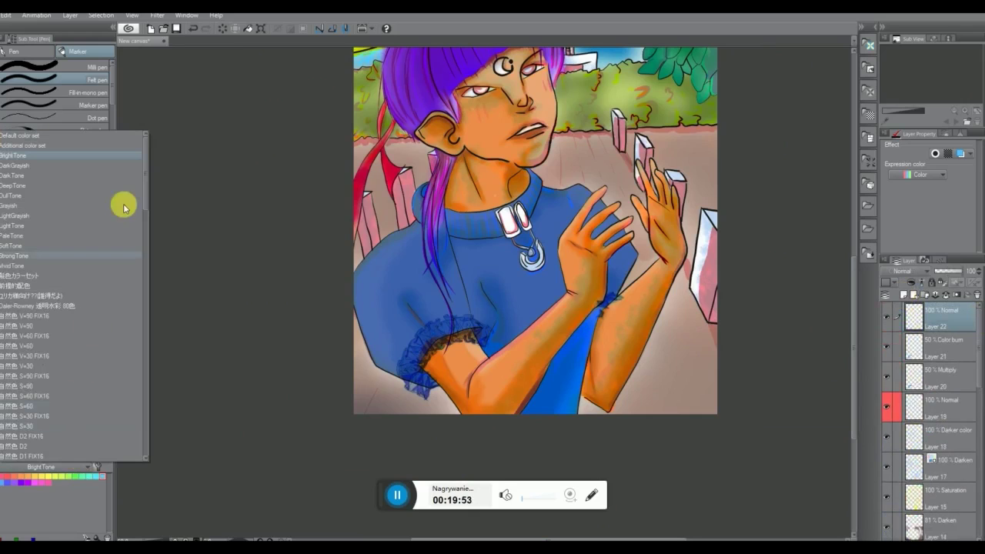
click(120, 144)
click(14, 476)
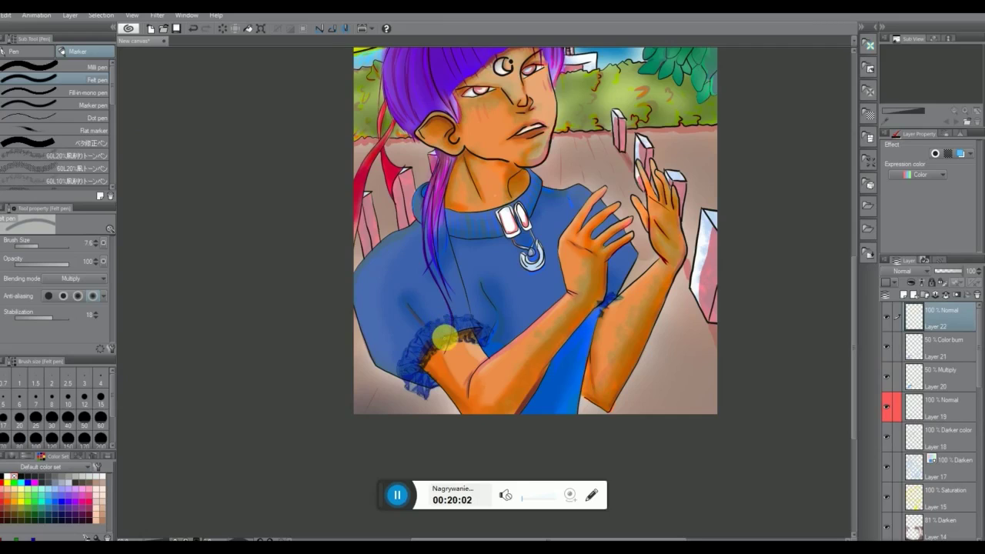
drag(442, 331, 440, 335)
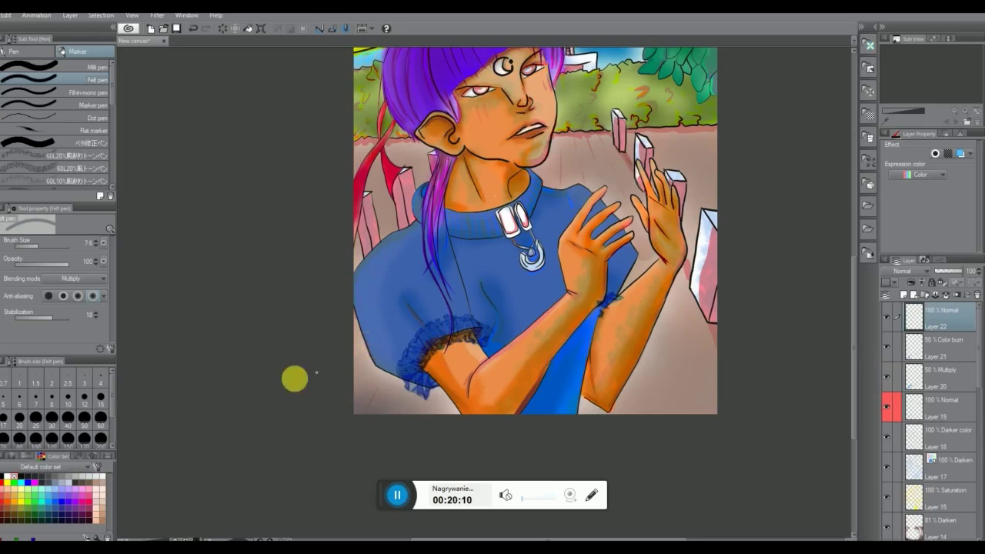
click(7, 475)
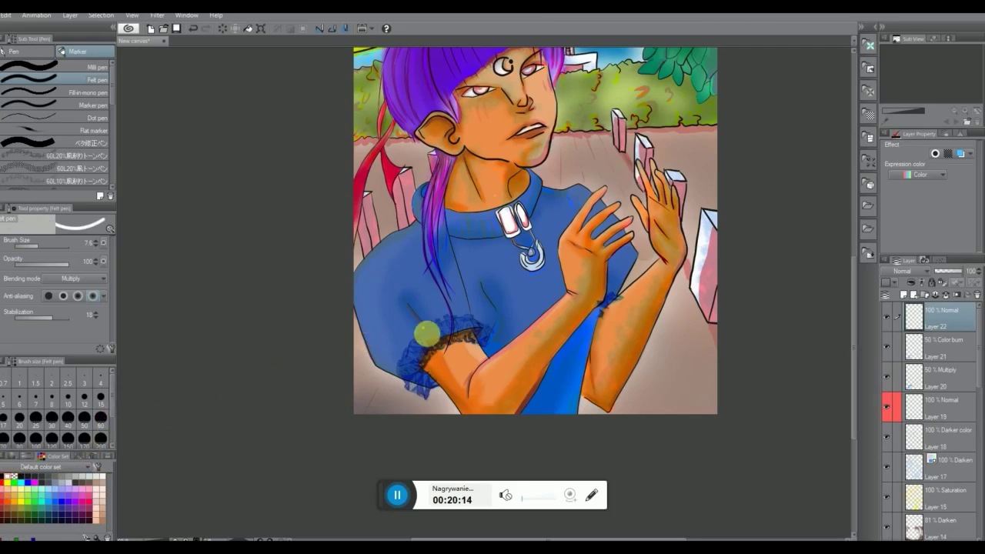
Try Darken blending on the white test layer and move it down directly above the Paper layer
click(910, 271)
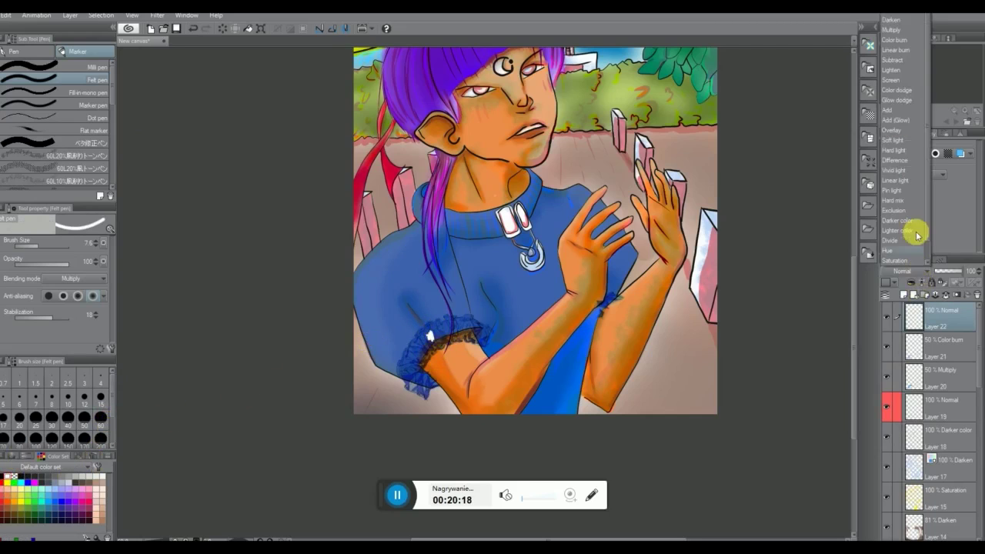
click(907, 36)
click(908, 271)
click(905, 24)
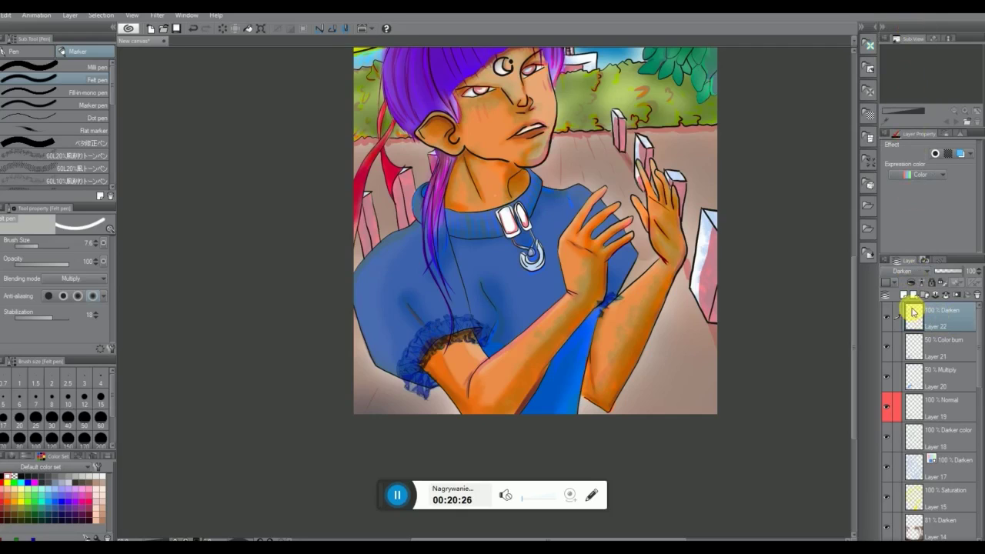
mouse_move(952, 514)
mouse_down()
mouse_move(949, 504)
mouse_move(949, 537)
mouse_move(957, 510)
mouse_up()
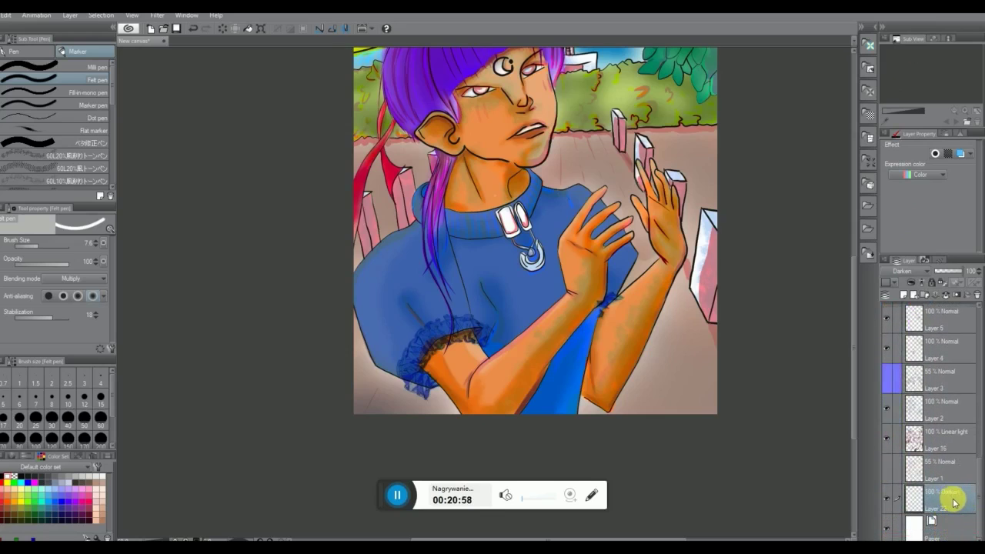
click(957, 500)
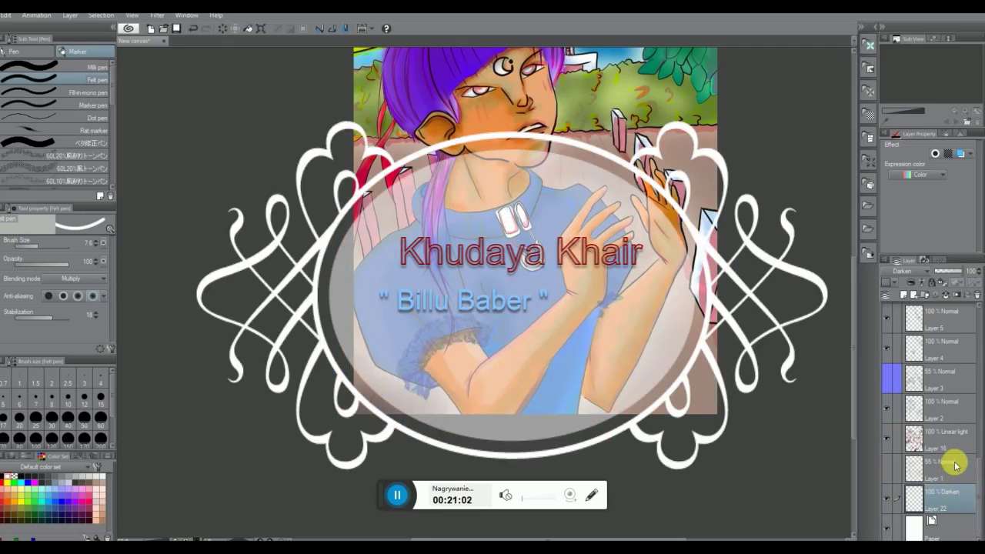
Try Multiply blending on the moved test layer and delete that layer
click(909, 271)
click(902, 28)
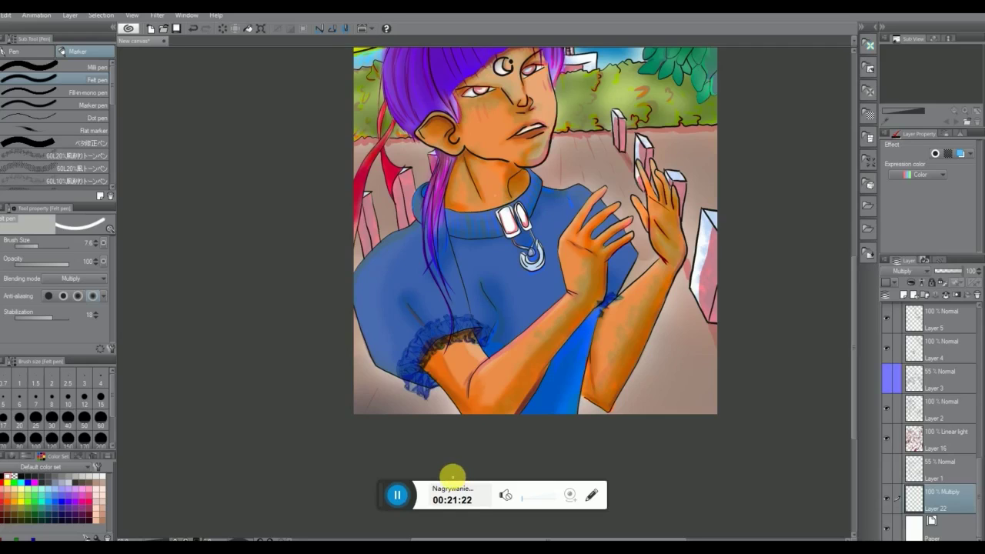
click(978, 294)
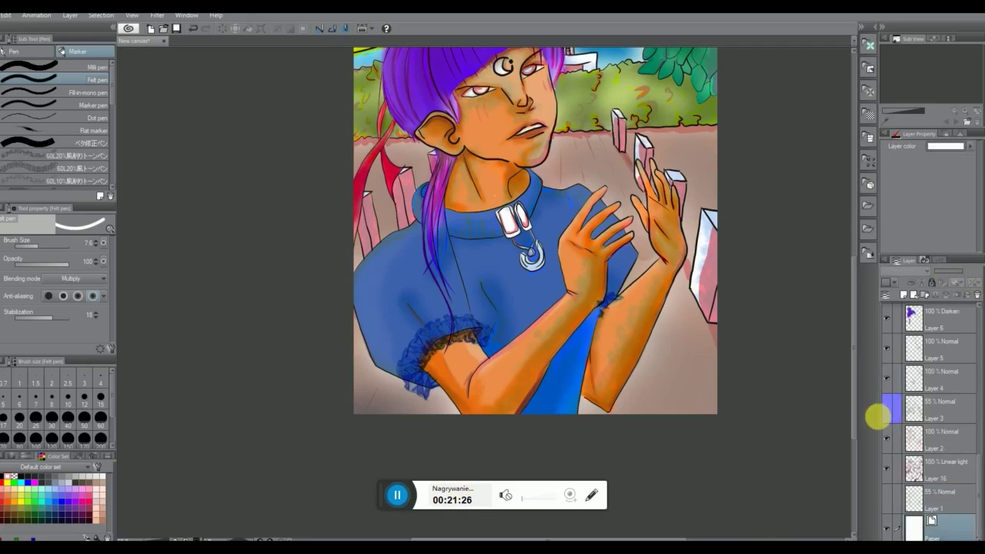
Add a new Normal layer above the Color burn frill layer for white hair highlights
scroll(977, 409, up, 5)
click(967, 324)
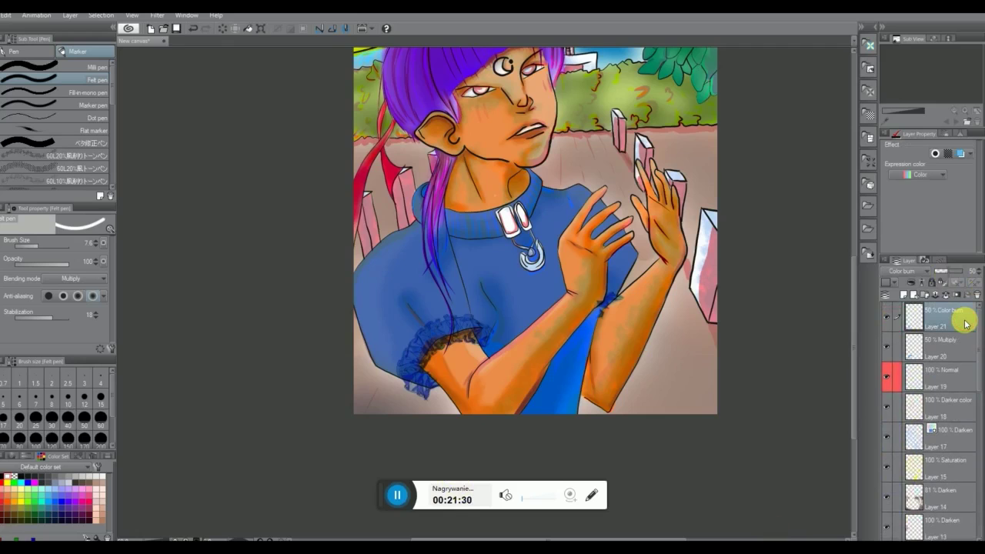
scroll(726, 343, up, 2)
scroll(726, 277, down, 1)
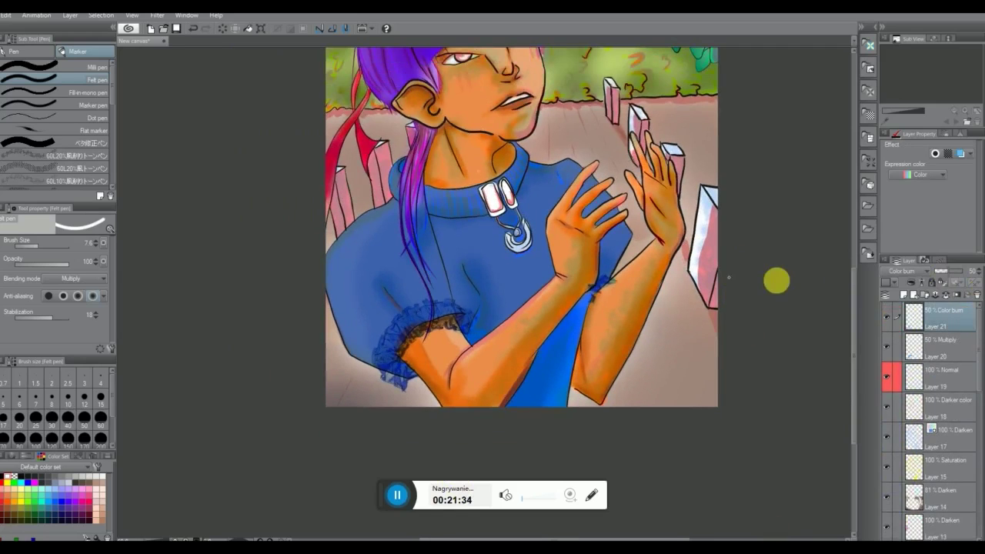
drag(853, 285, 842, 200)
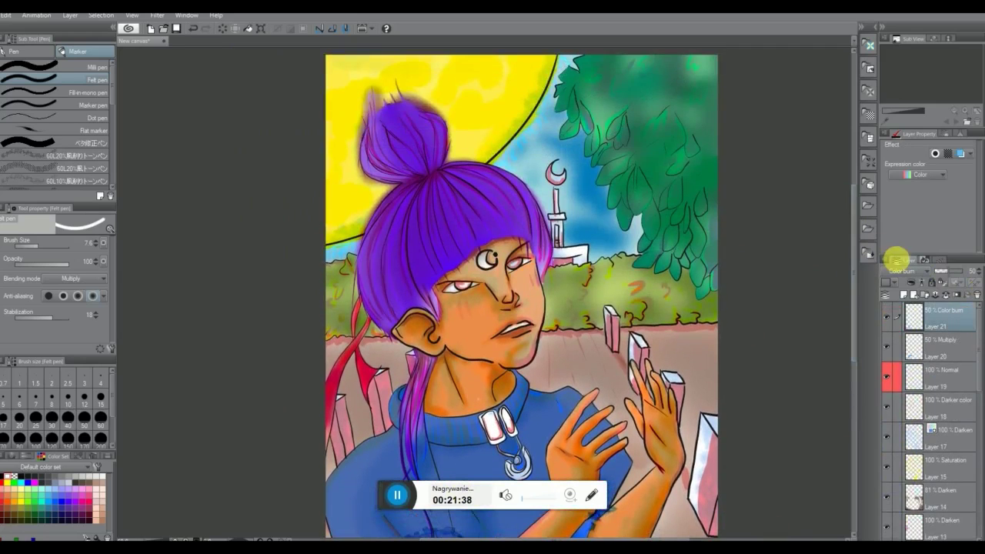
click(903, 297)
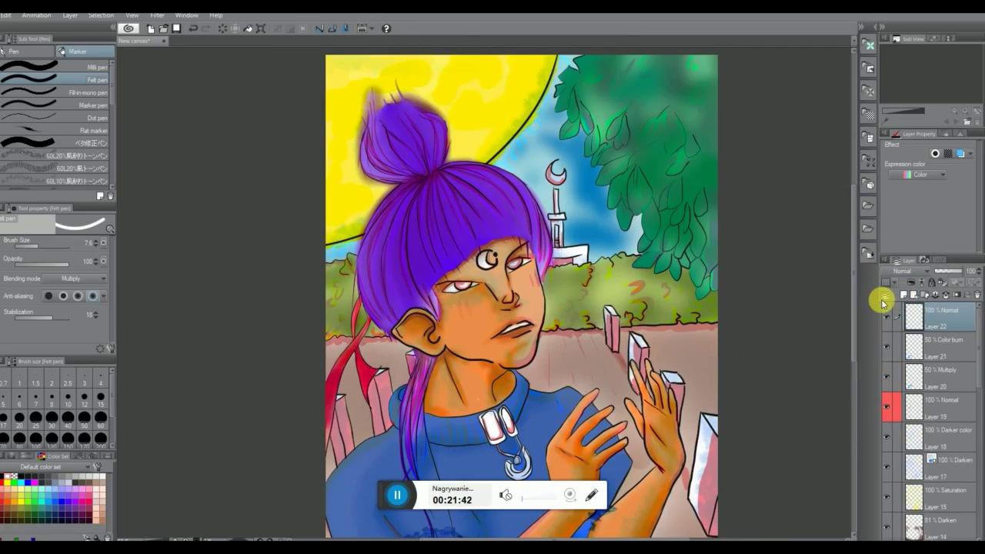
Try a white test mark on the hair above the ear with the square 50% marker pen
click(93, 130)
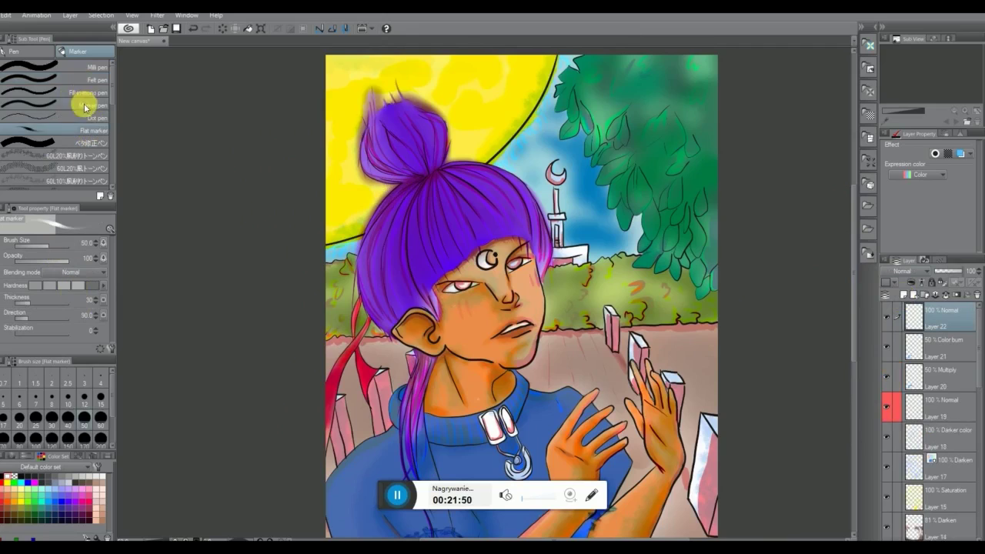
scroll(111, 101, down, 2)
scroll(111, 108, down, 4)
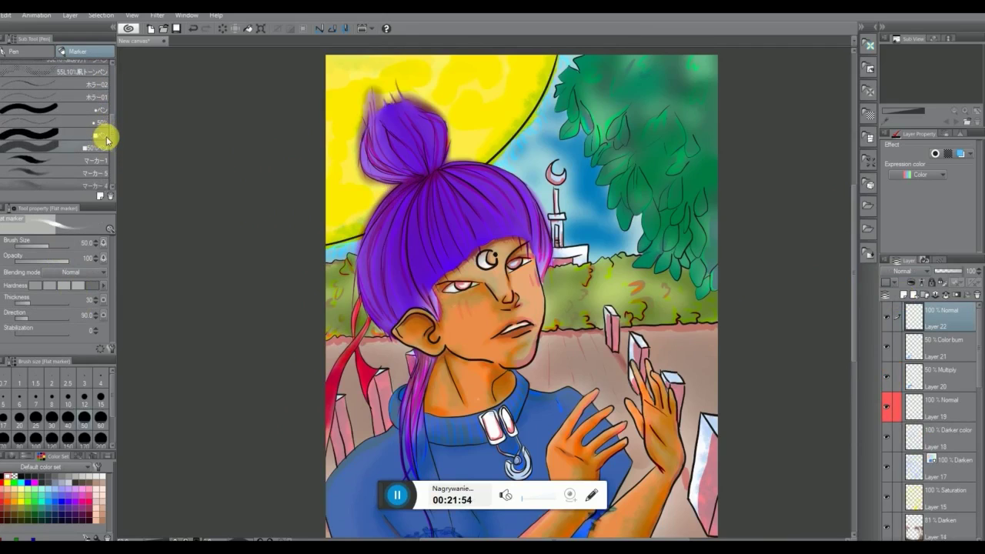
click(111, 145)
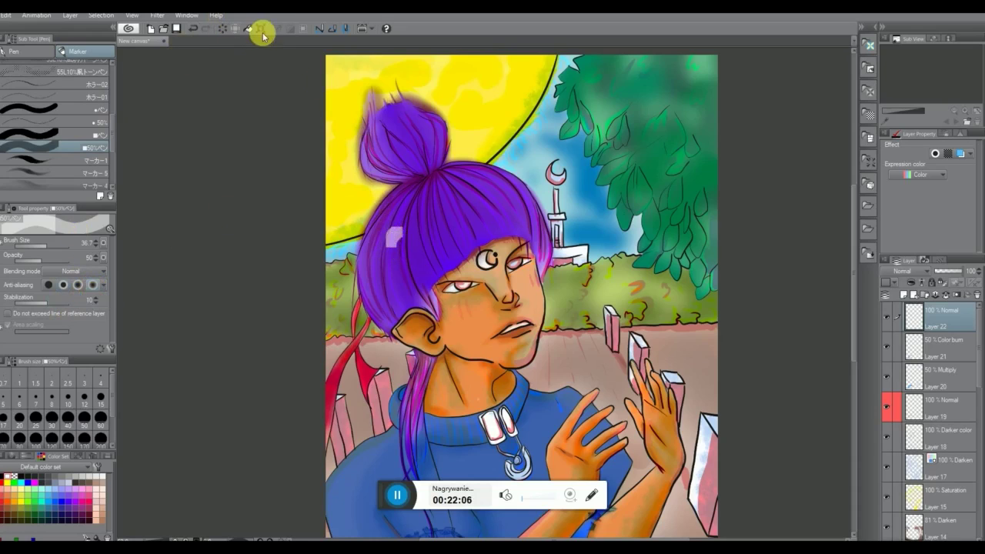
Try white test strokes along the back edge of the hair with the マーカー 4 and 矢印ペン brushes
click(89, 186)
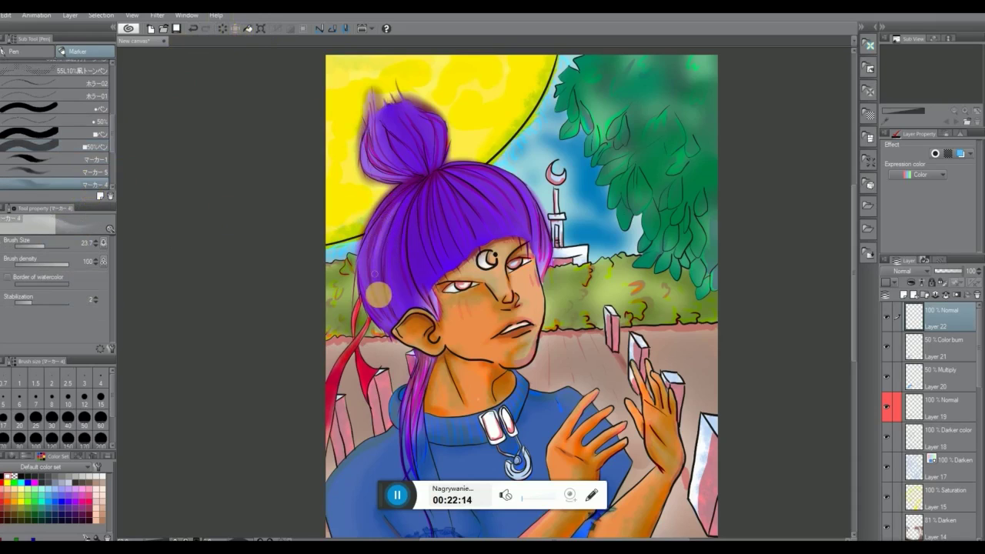
scroll(104, 159, down, 3)
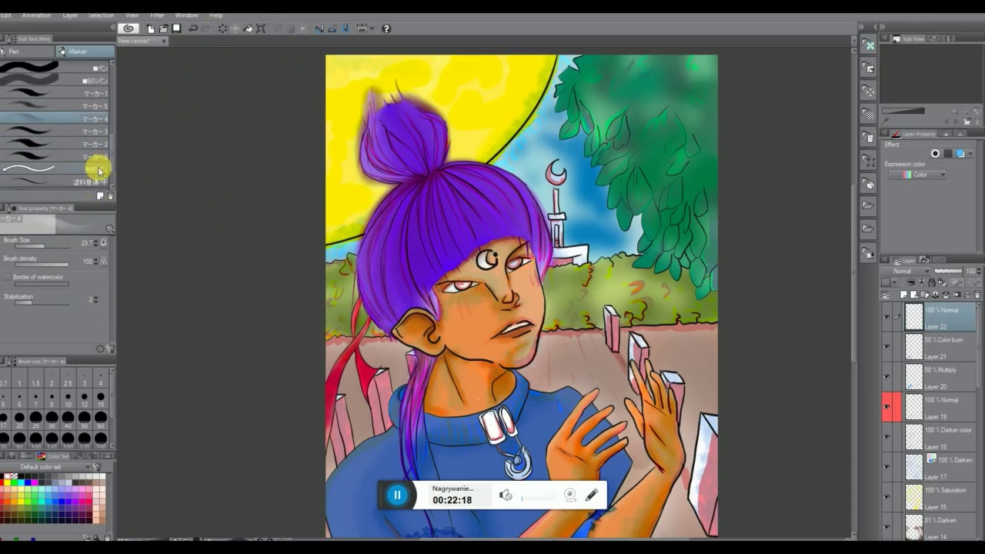
click(94, 167)
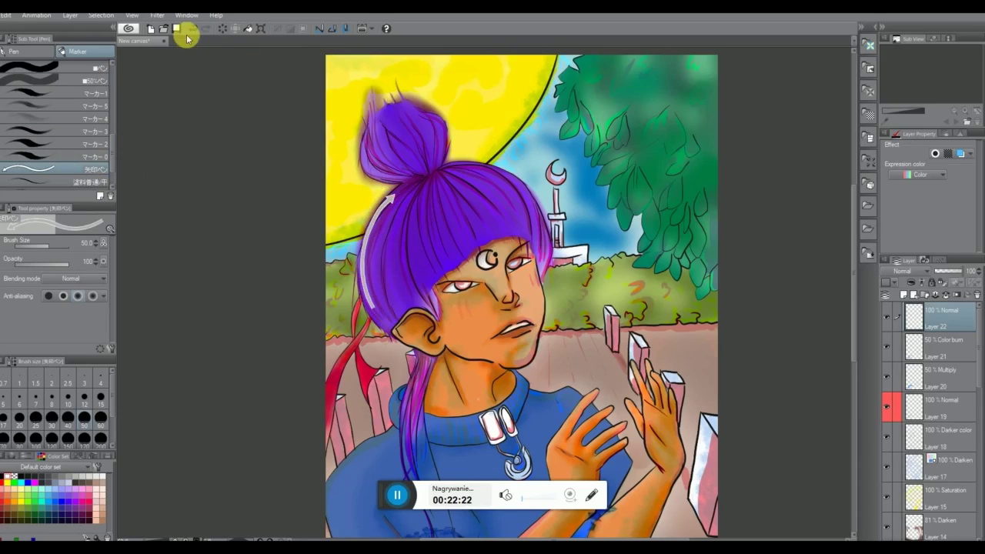
Try a white hair stroke with the size 150 marker that mixes ground color, and undo it
scroll(113, 171, down, 1)
click(103, 168)
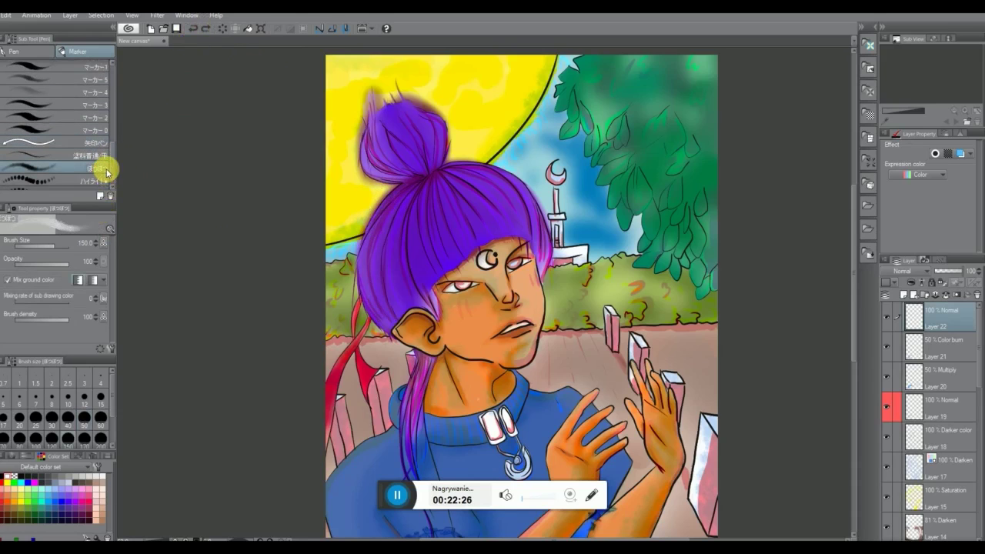
drag(381, 227, 385, 304)
click(193, 29)
Try the マーカー 5 brush and set it to size 42.7, watercolor border 7.4 and stabilization 5
drag(113, 168, 111, 156)
scroll(107, 150, up, 2)
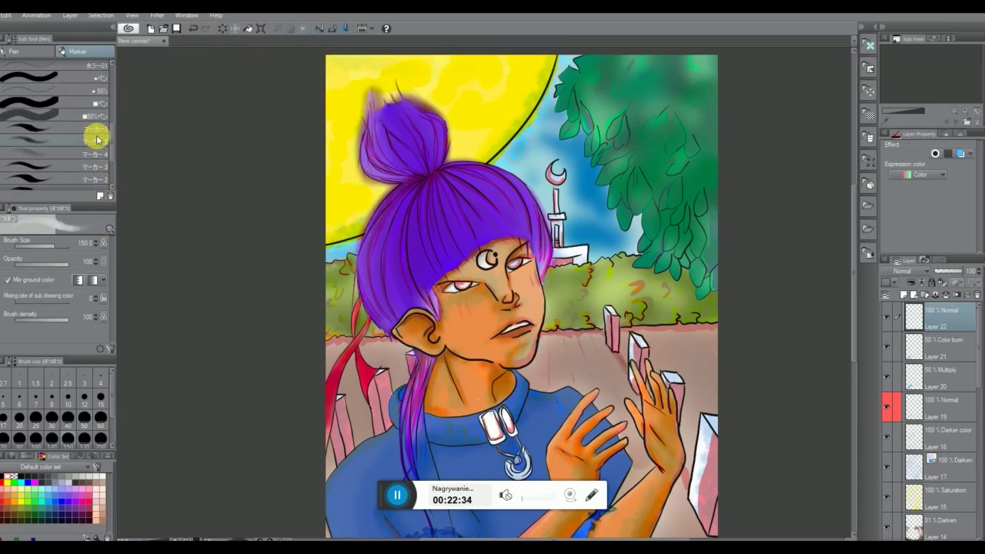
click(96, 139)
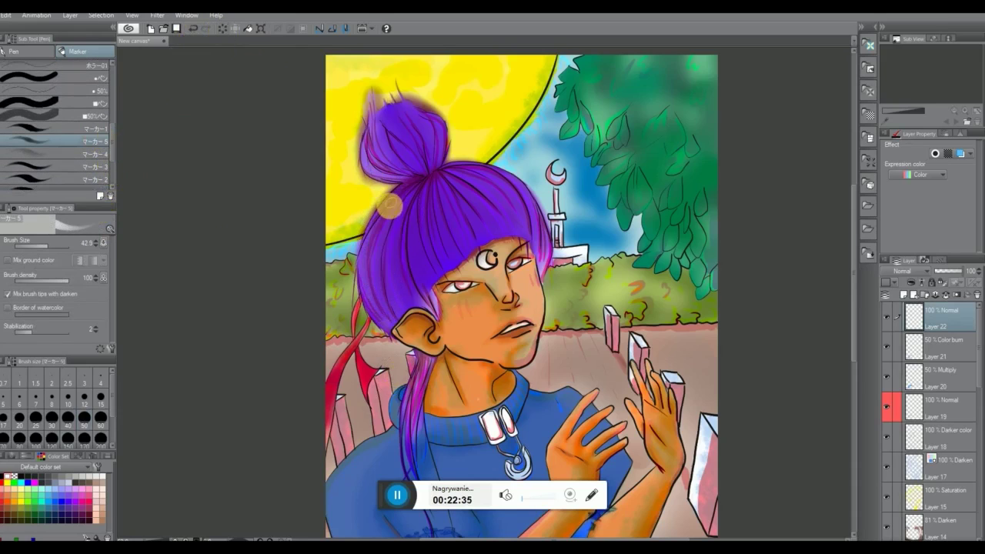
click(194, 29)
click(51, 247)
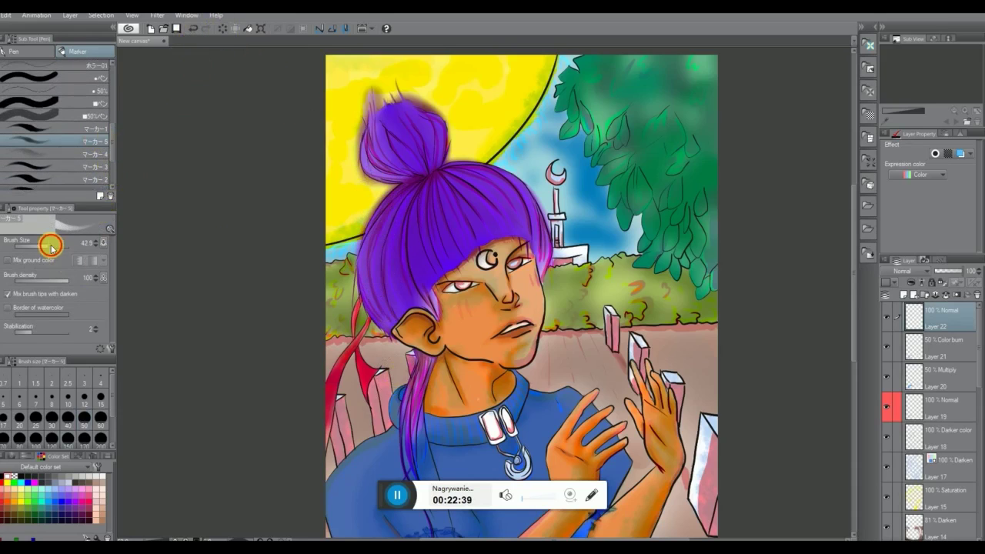
click(36, 314)
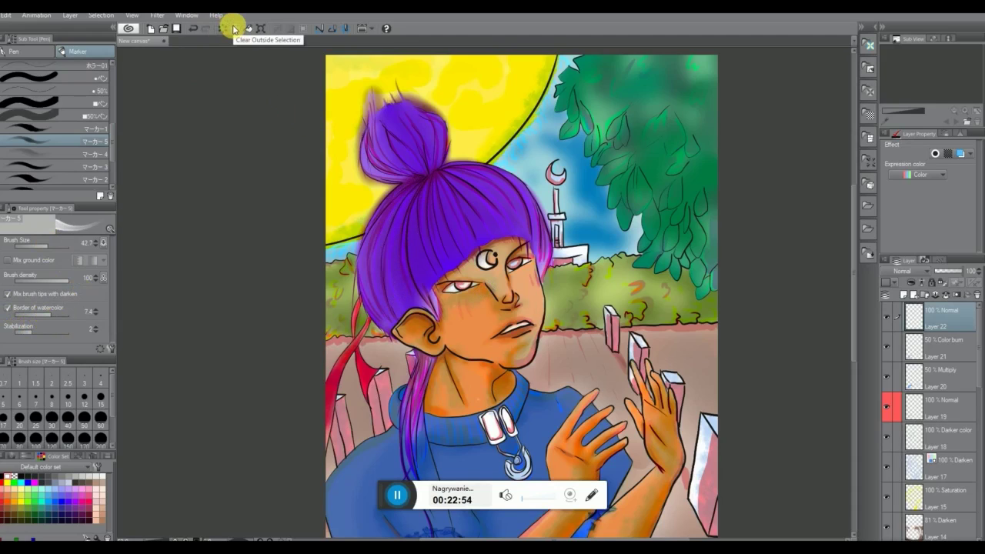
click(39, 334)
Try white highlight strokes on the hair below the bun with the watercolor-bordered marker
drag(396, 188, 393, 191)
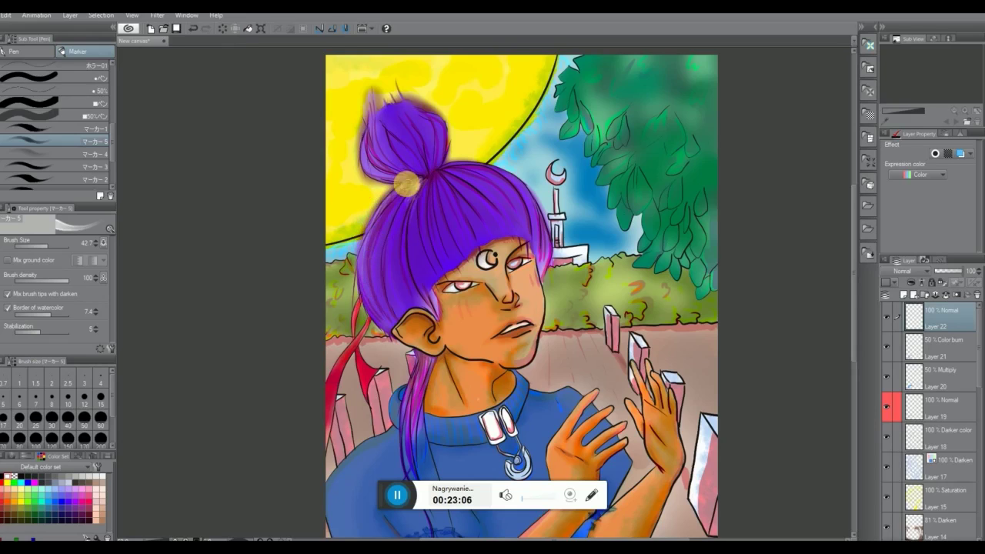
drag(410, 199, 398, 257)
mouse_move(422, 178)
mouse_down()
mouse_move(379, 221)
mouse_move(383, 229)
mouse_move(417, 193)
mouse_move(378, 242)
mouse_move(399, 225)
mouse_move(398, 261)
mouse_move(398, 241)
mouse_move(383, 232)
mouse_move(419, 202)
mouse_up()
key(j)
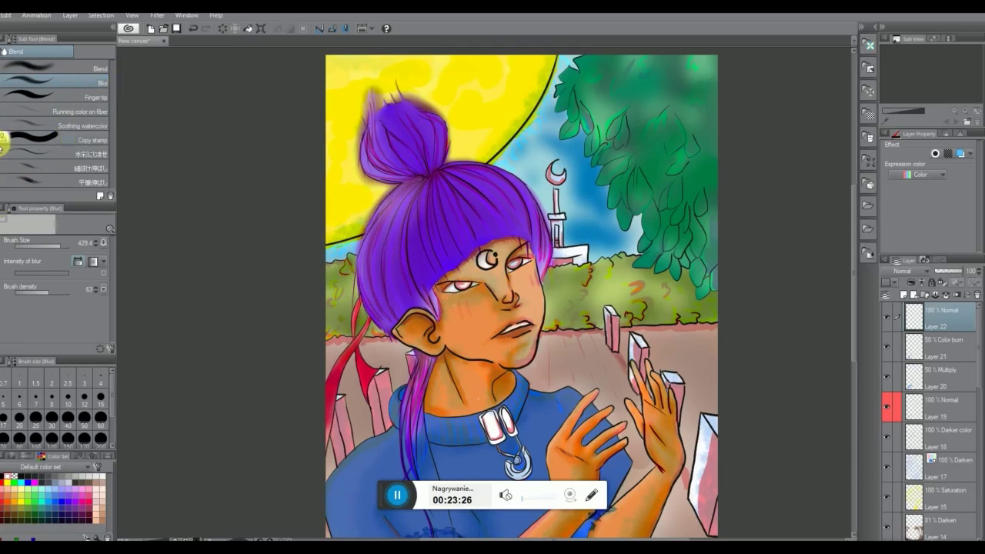
Try thin white highlight strokes down the hair above the ear with the Felt pen at size 7.6
key(p)
drag(112, 144, 113, 87)
click(98, 79)
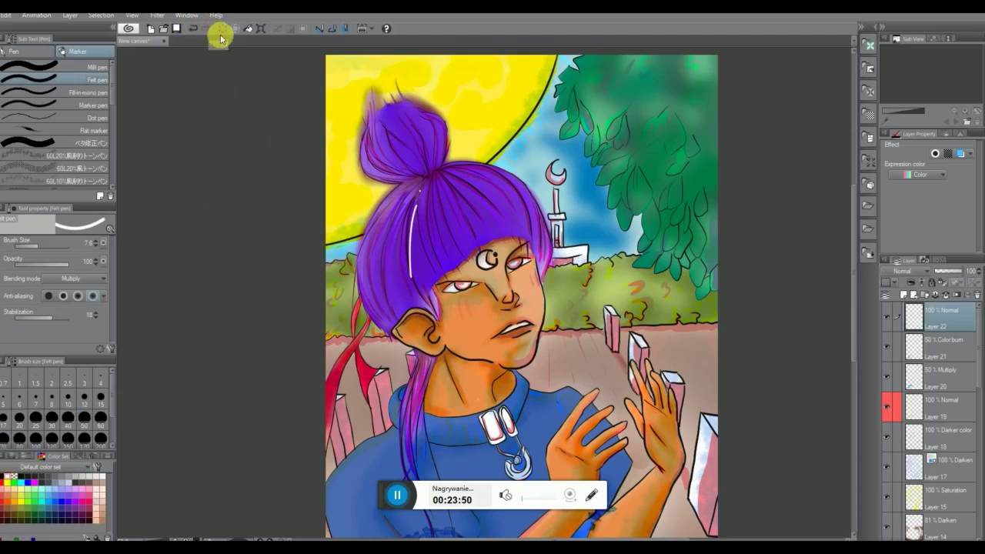
drag(406, 199, 380, 269)
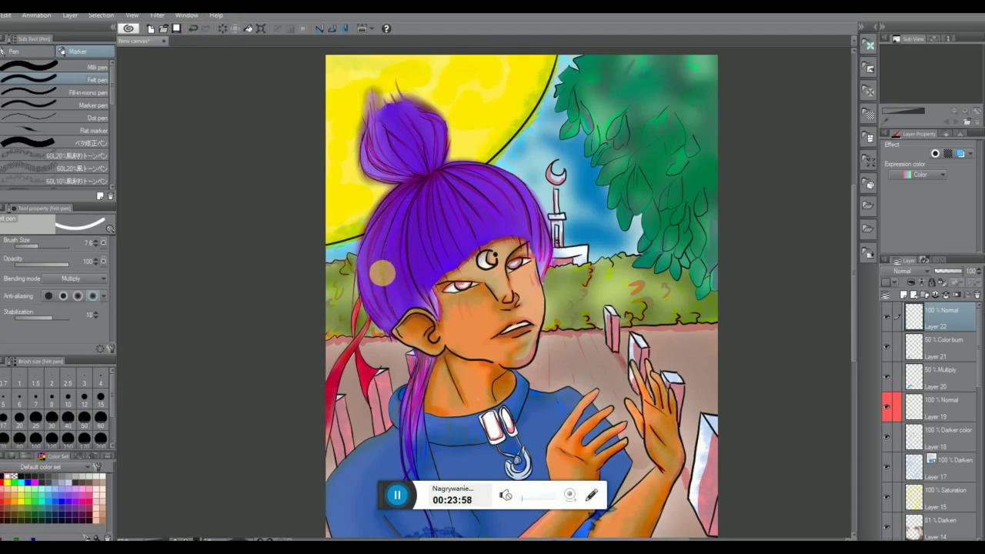
Set Layer 22's opacity to 54% and draw white highlight strokes down the hair from the bun's base
click(947, 271)
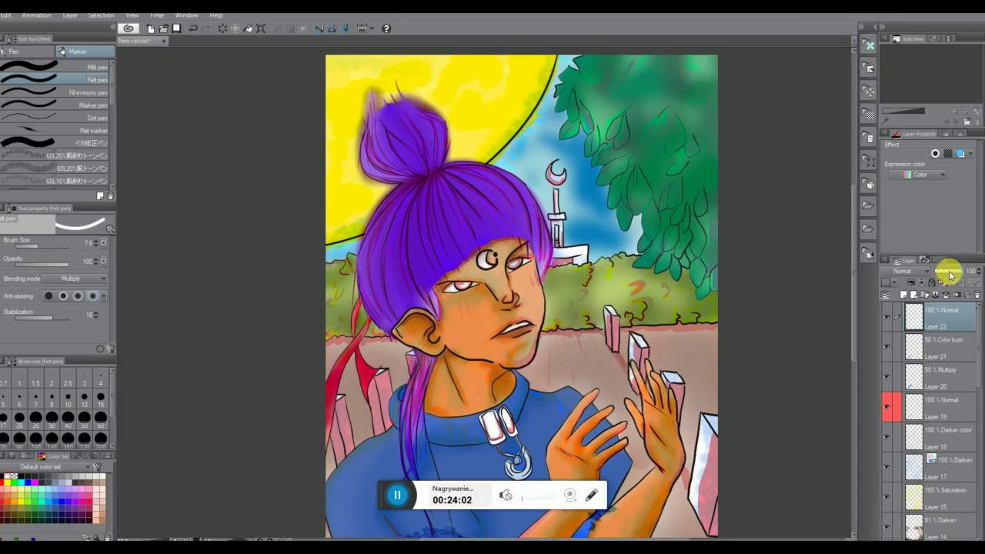
drag(416, 187, 380, 274)
drag(415, 184, 372, 224)
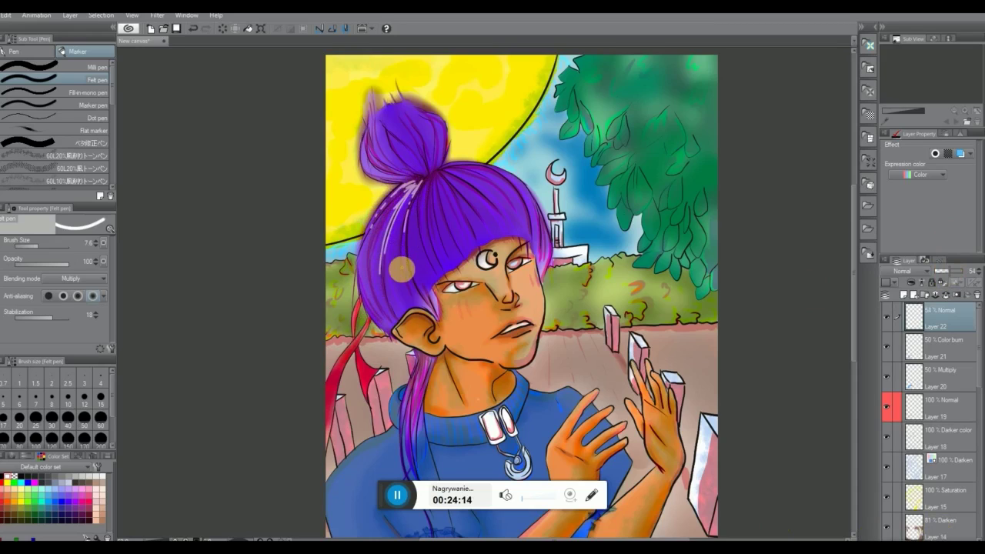
Try the Multiply and Darken blending modes on the hair highlight layer
click(905, 271)
click(897, 29)
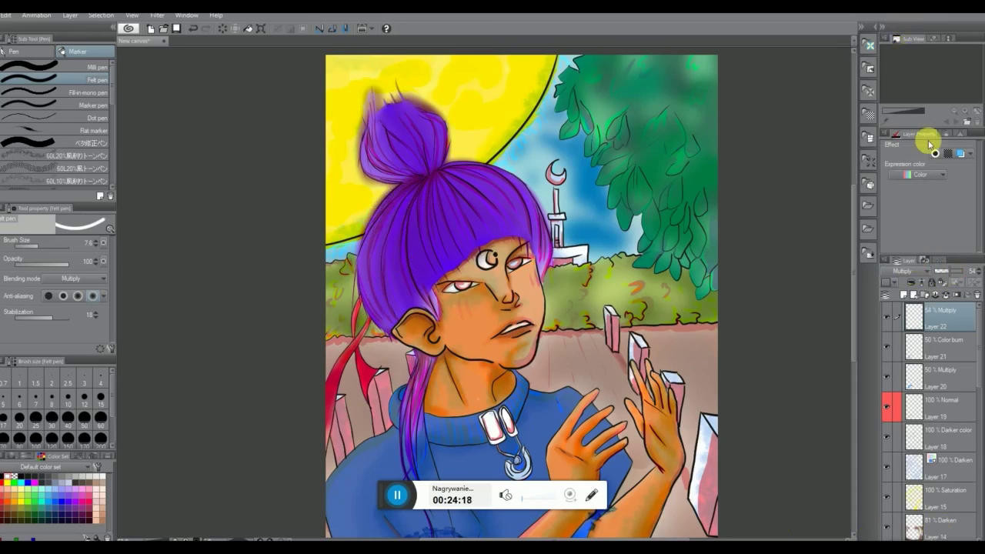
click(910, 271)
click(897, 20)
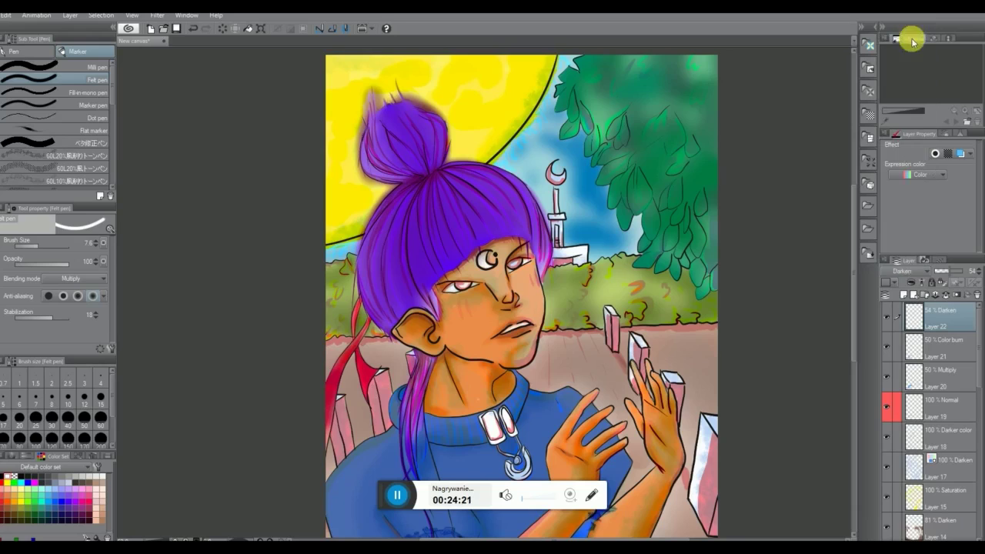
Set the hair highlight layer to Lighter color blending at 30% opacity
click(909, 271)
click(910, 231)
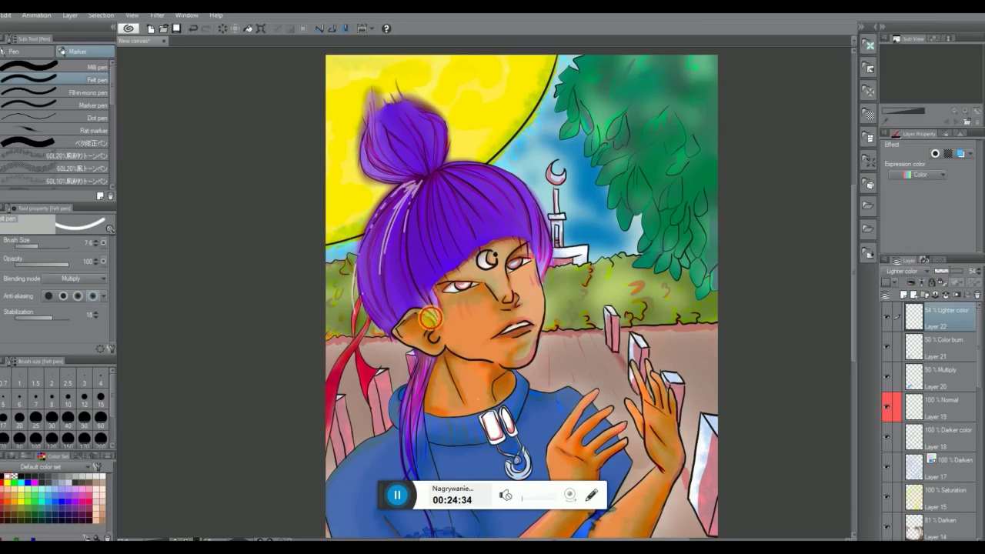
click(941, 271)
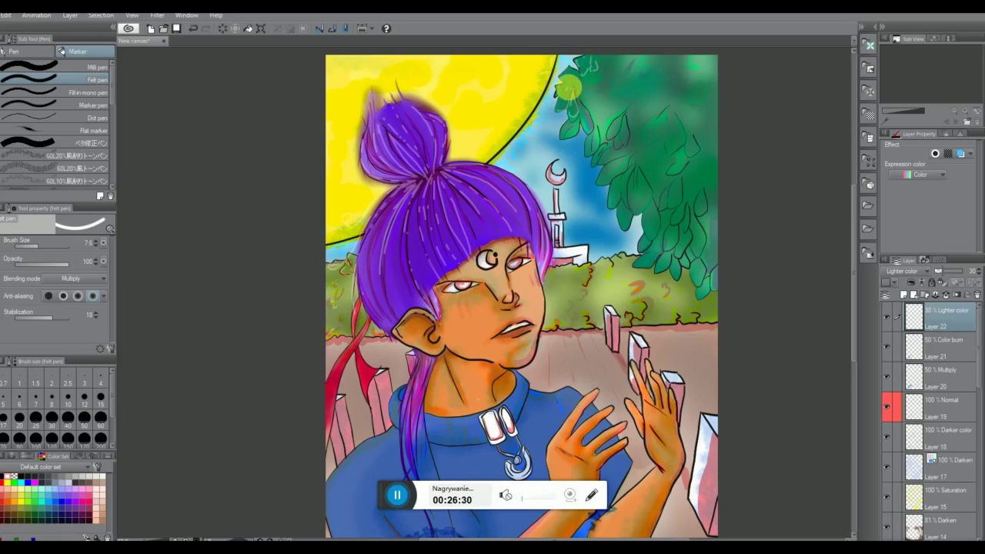
Draw thin white highlight strokes on the tree leaves, gravestones, blue collar and ponytail with the Felt pen
drag(627, 104, 630, 121)
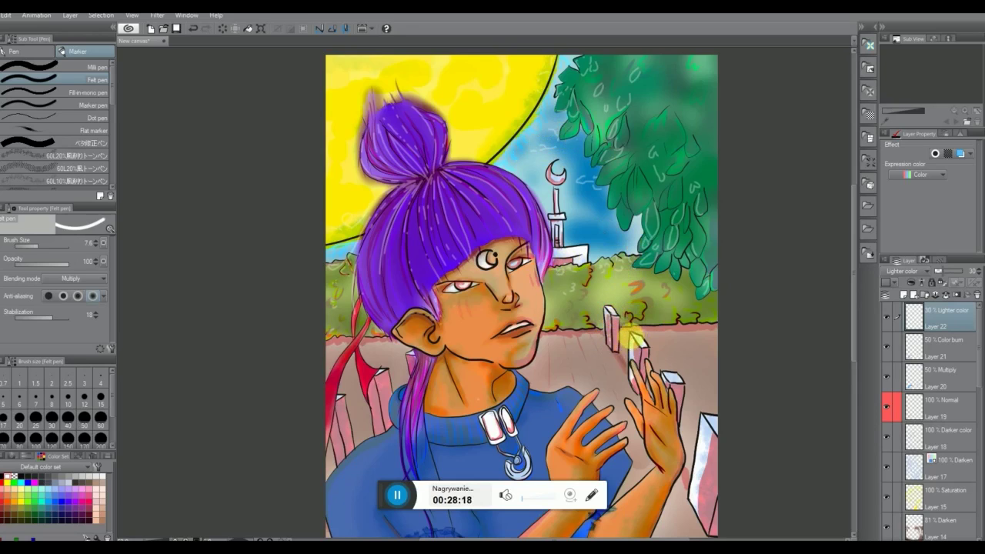
drag(634, 363, 632, 361)
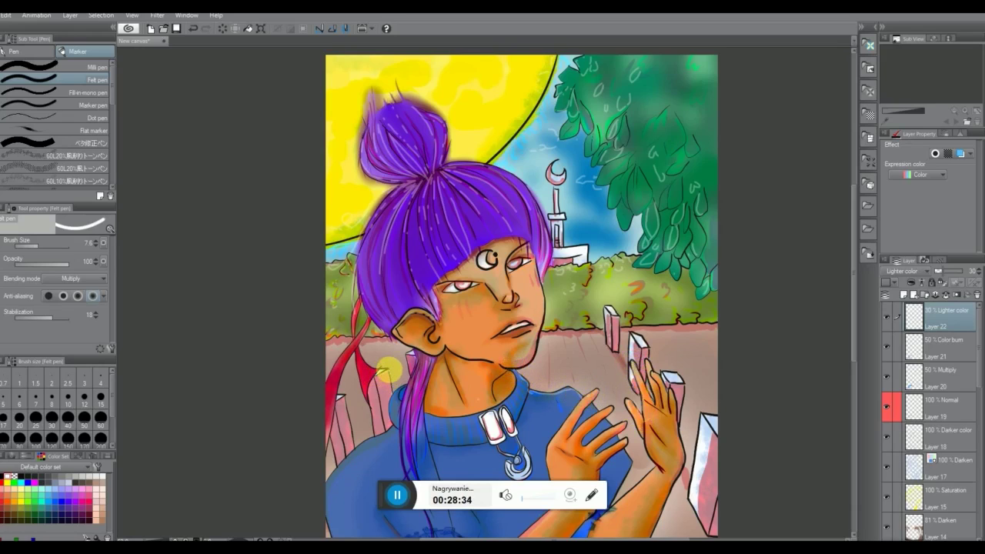
drag(851, 352, 846, 423)
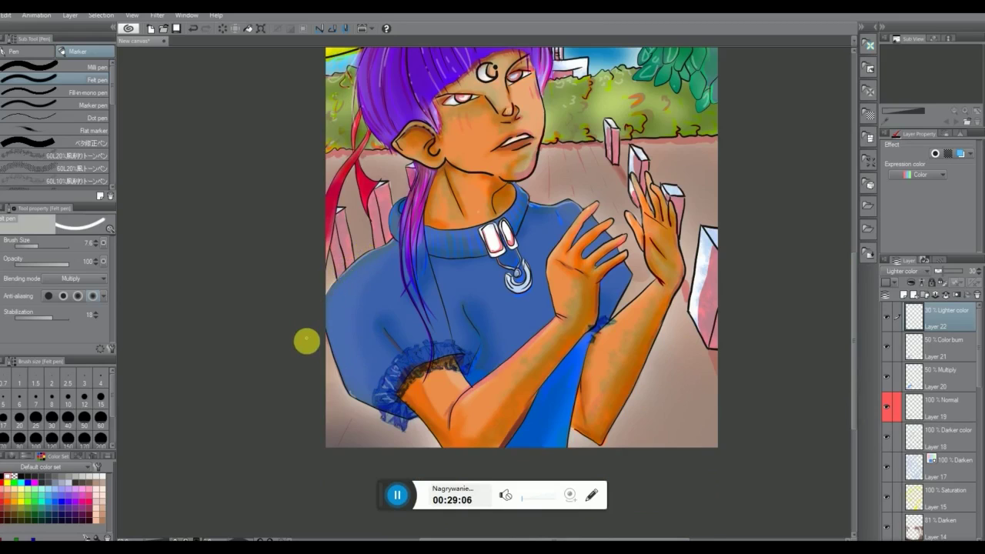
mouse_move(397, 202)
mouse_down()
mouse_move(393, 236)
mouse_move(403, 214)
mouse_up()
click(402, 203)
drag(418, 169, 414, 202)
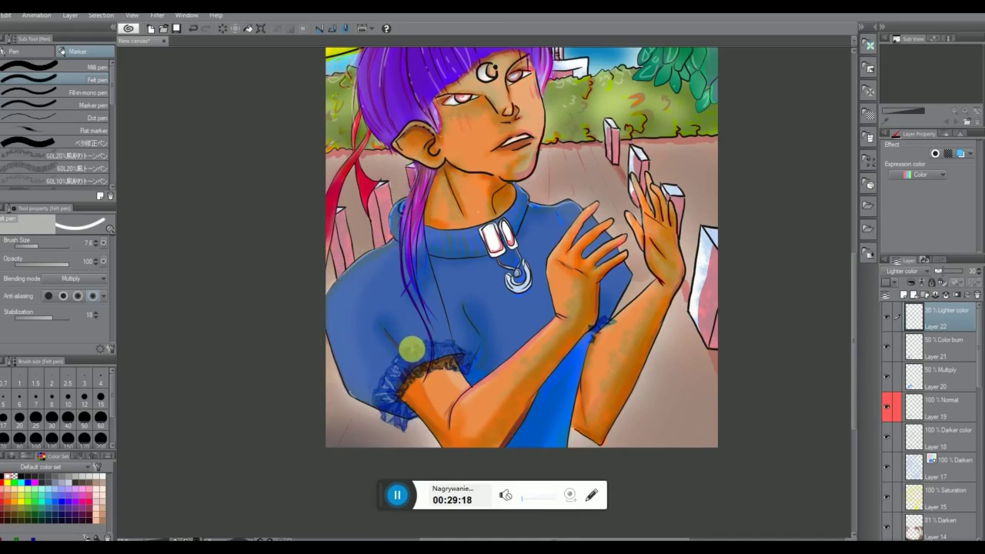
Set the Turnip pen to size 6.9 and the new top layer, Layer 23, to Multiply
mouse_move(854, 275)
mouse_down()
mouse_move(844, 215)
mouse_move(843, 268)
mouse_up()
click(398, 503)
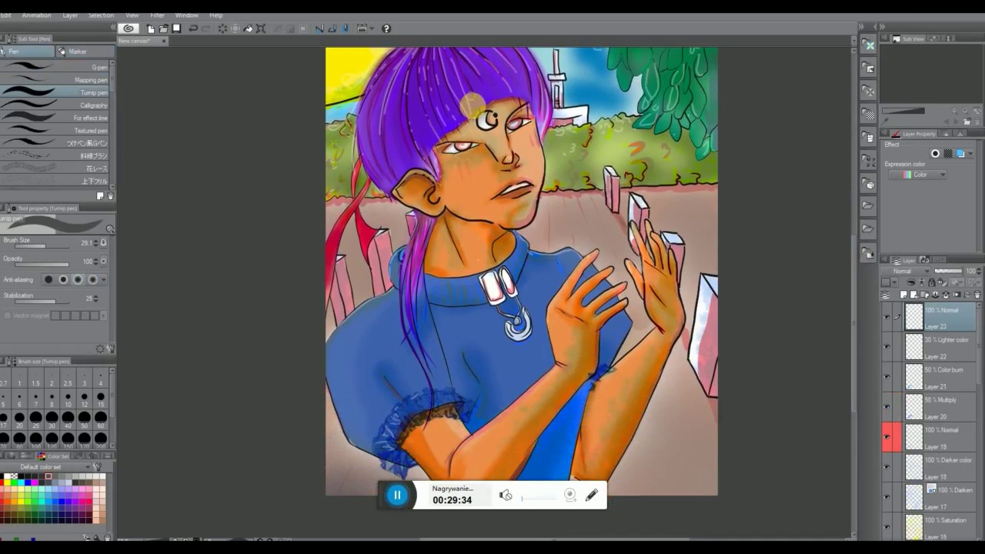
drag(48, 247, 35, 245)
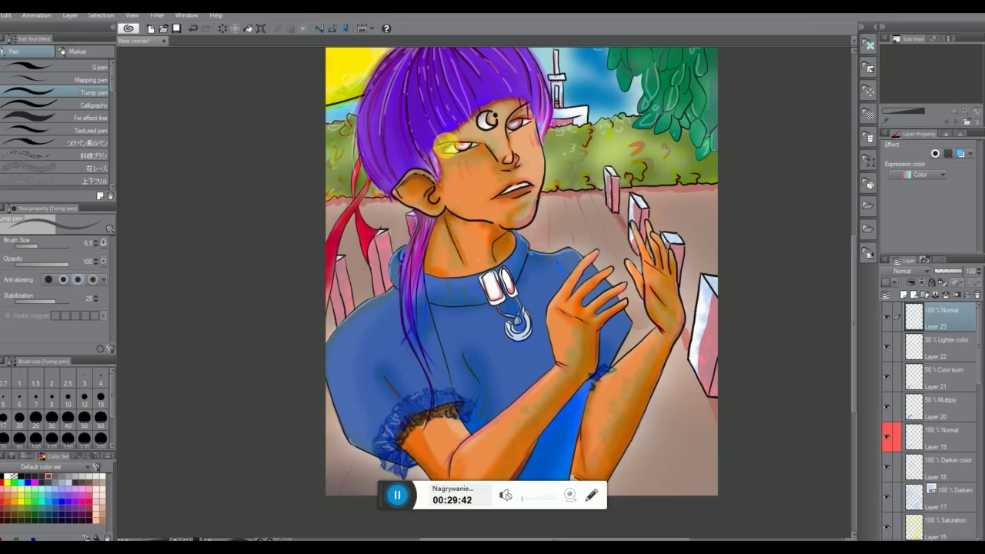
click(908, 271)
click(912, 30)
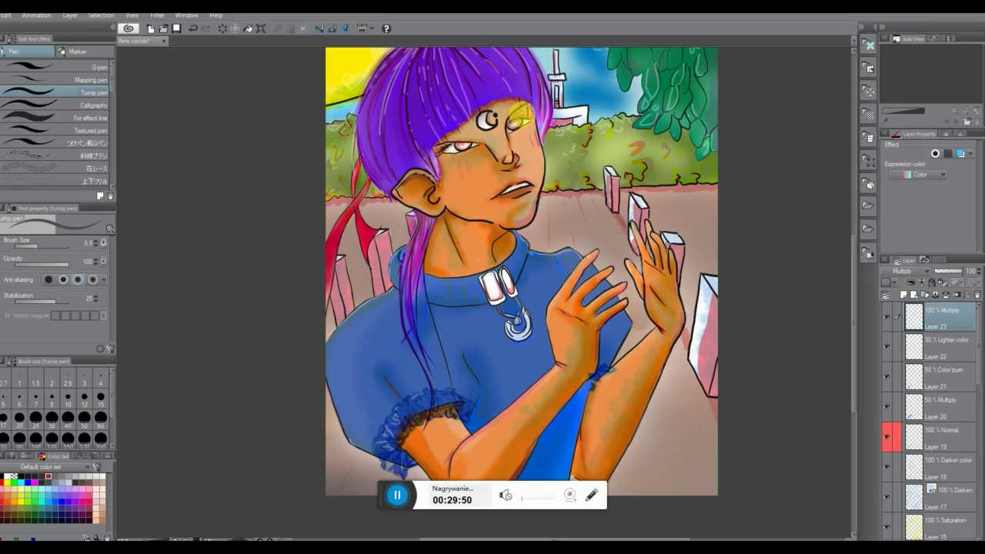
Draw fine dark details: small circles on the face, hatching on the gravestones' shaded sides and a thin crack line on the path
drag(529, 116, 517, 115)
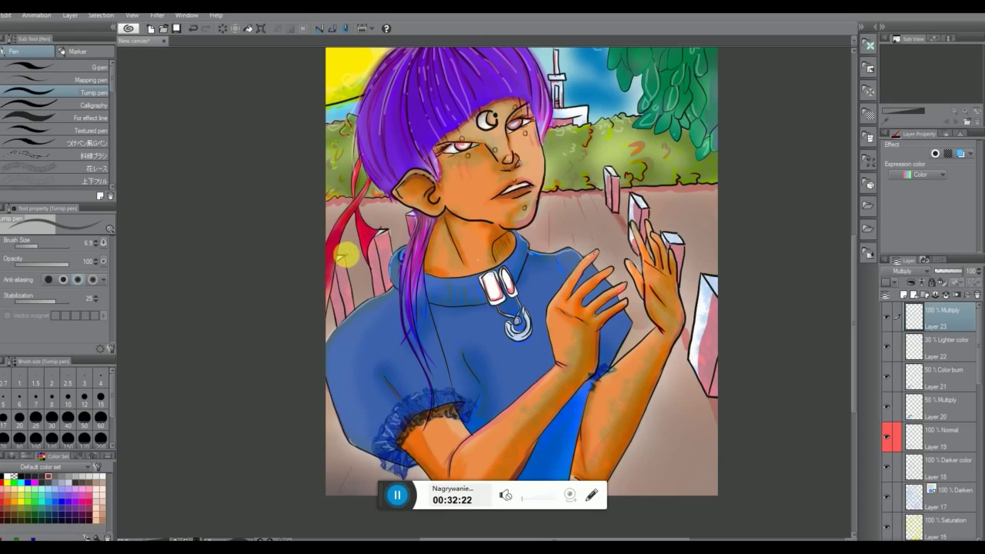
drag(343, 271, 349, 304)
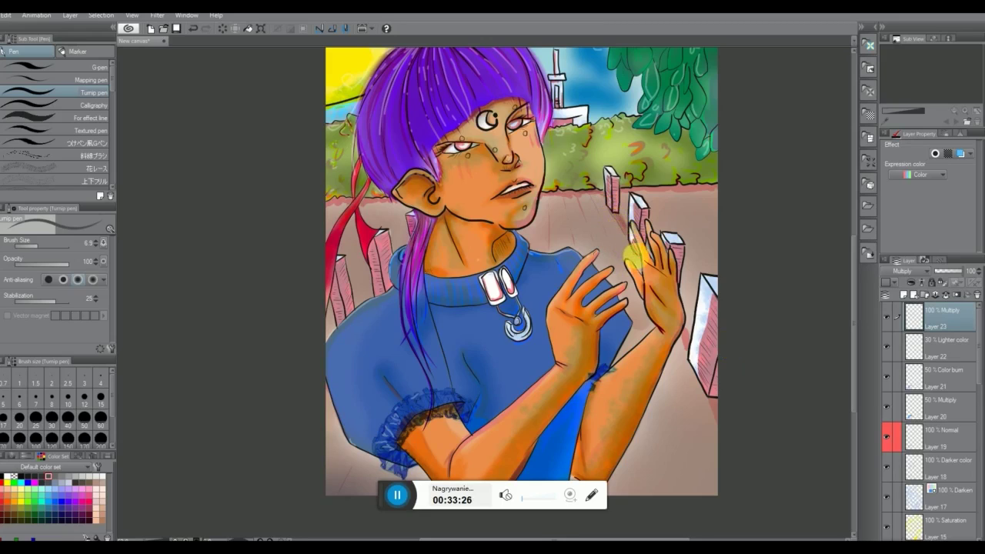
mouse_move(703, 398)
mouse_down()
mouse_move(705, 435)
mouse_move(733, 499)
mouse_up()
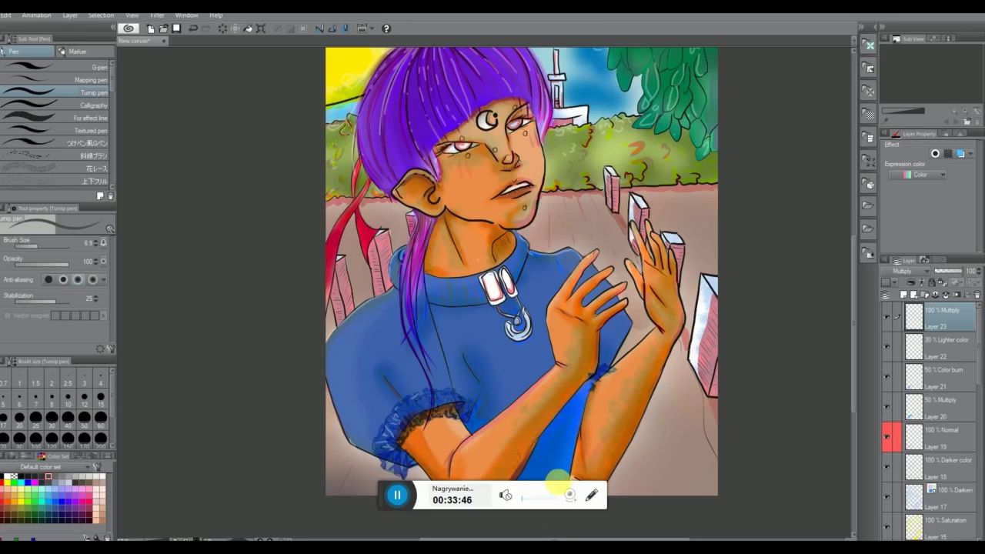
Retrace the yellow moon's lower outline from the canvas edge toward the hair with the Turnip pen
scroll(855, 389, down, 2)
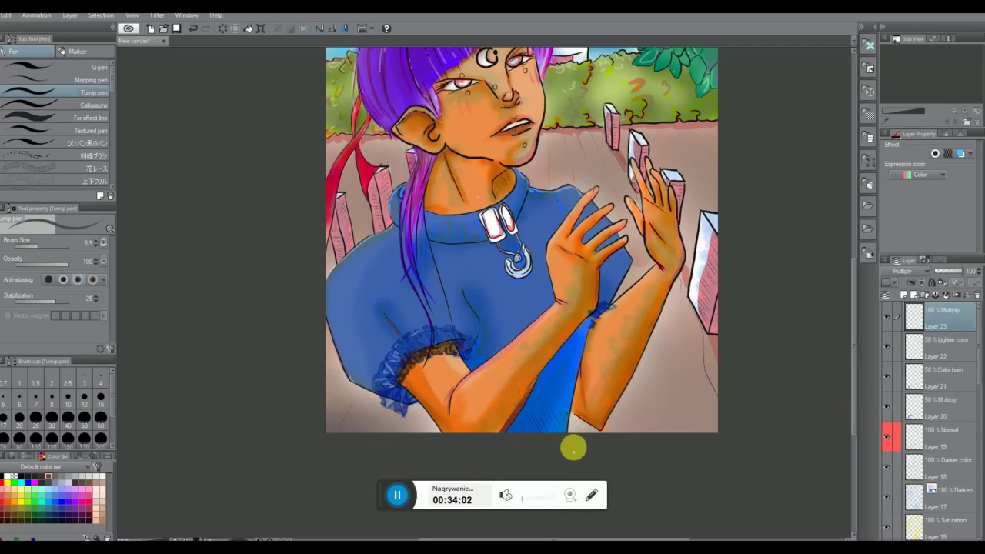
drag(853, 264, 846, 180)
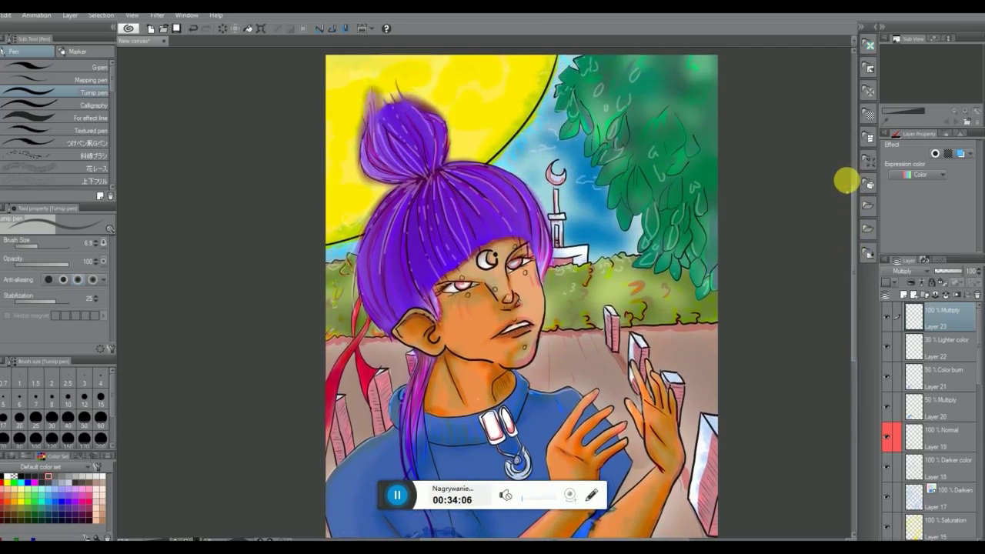
drag(325, 245, 350, 228)
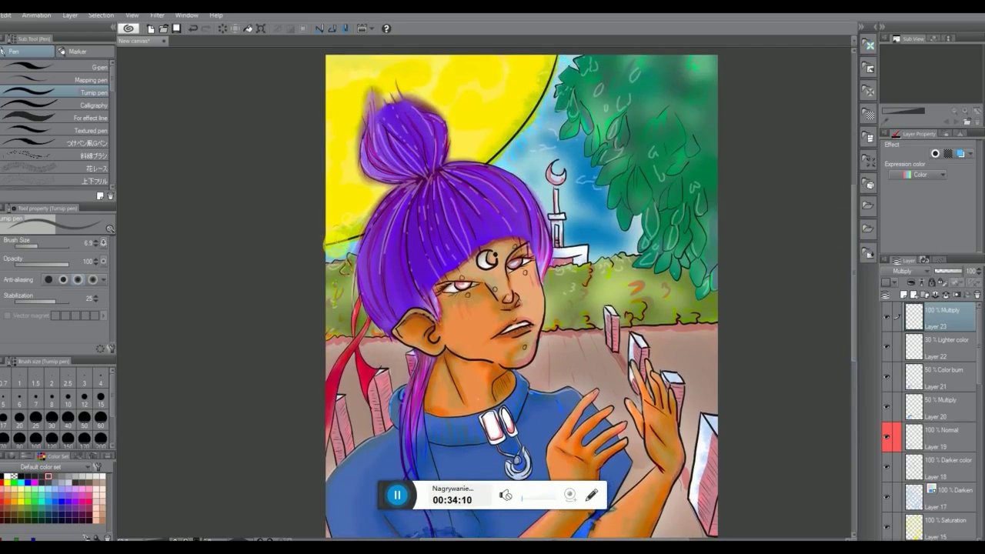